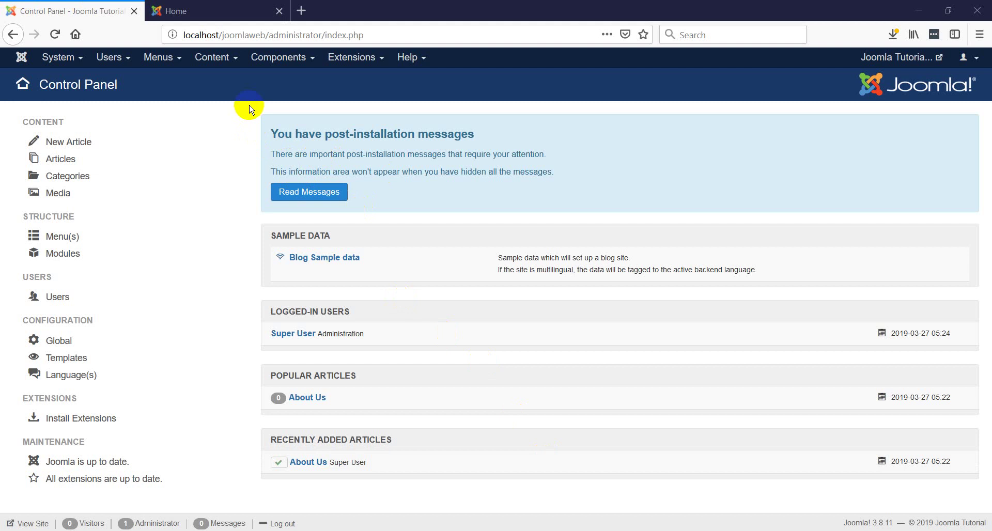
- Show the Contacts submenu under Components, with its Contacts and Categories entries
left_click(302, 60)
mouse_move(283, 97)
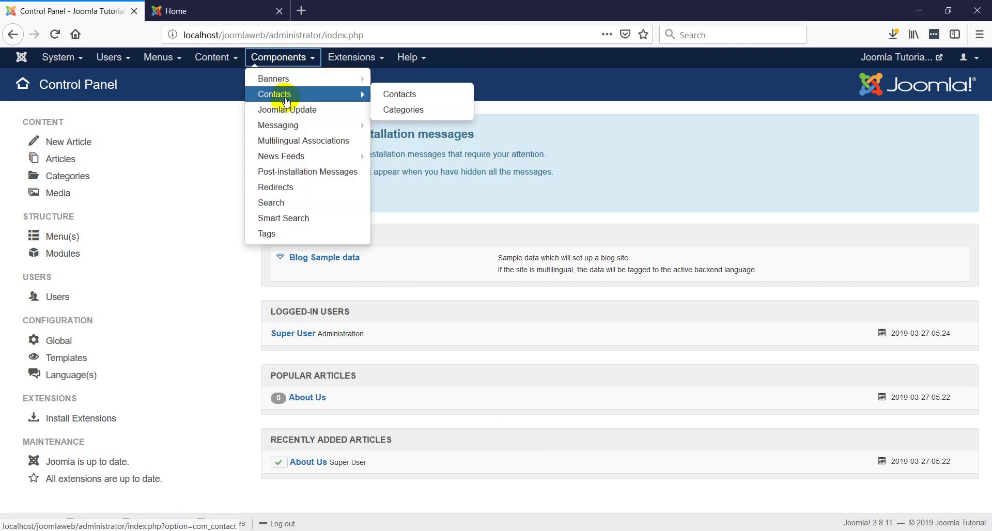
left_click(162, 57)
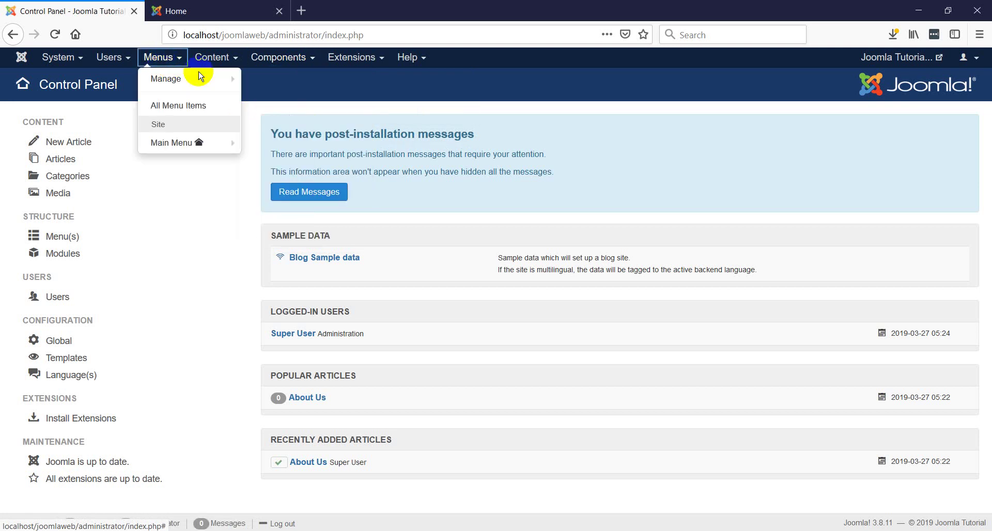
left_click(216, 57)
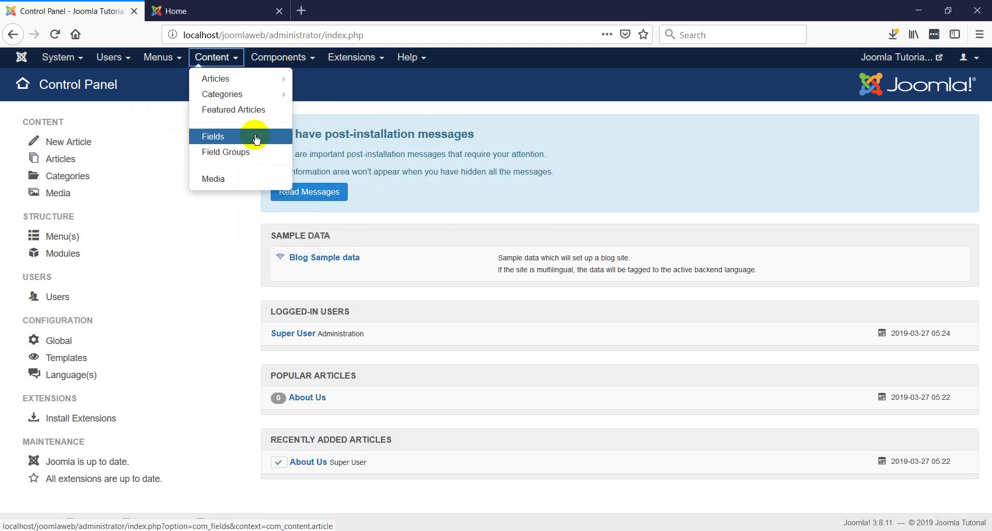
left_click(347, 113)
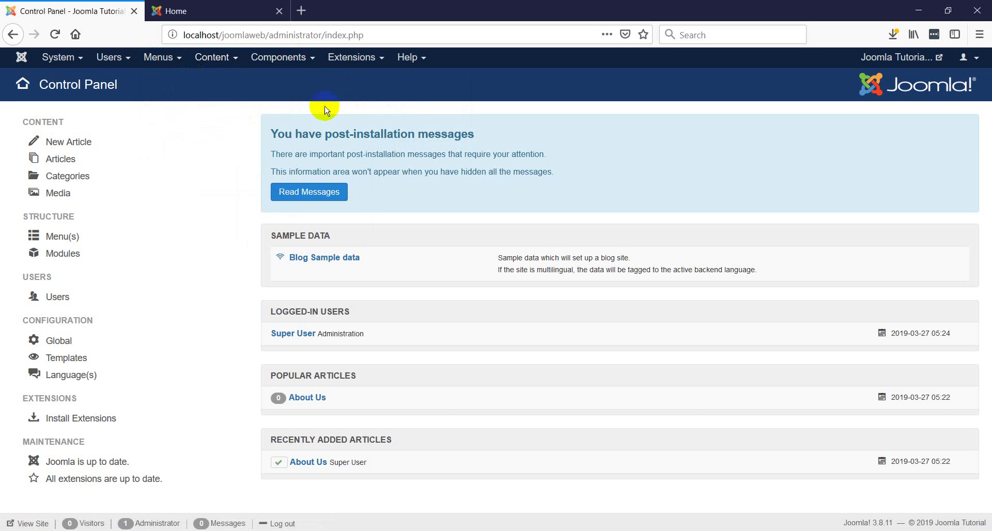
left_click(300, 62)
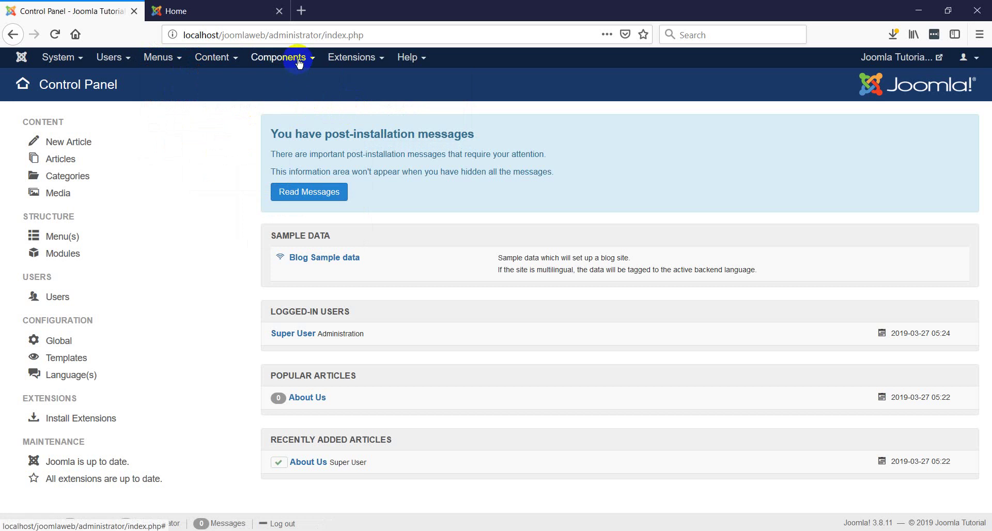
left_click(300, 62)
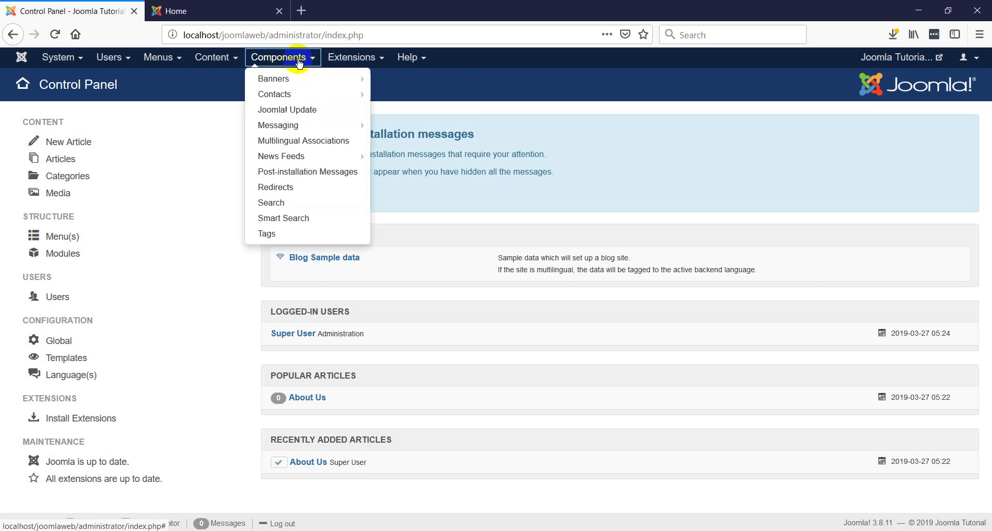
mouse_move(283, 99)
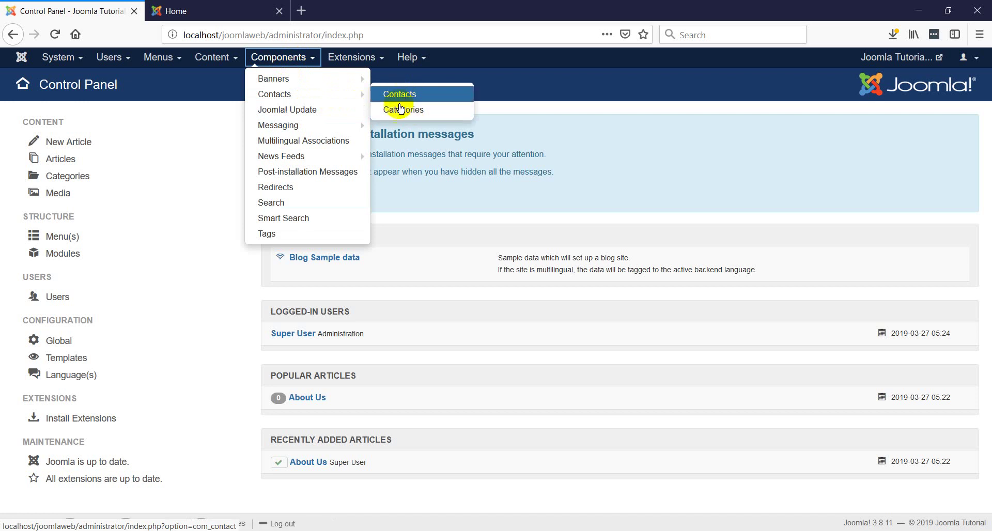
- Go to the contact categories list and edit the Uncategorised category
left_click(404, 115)
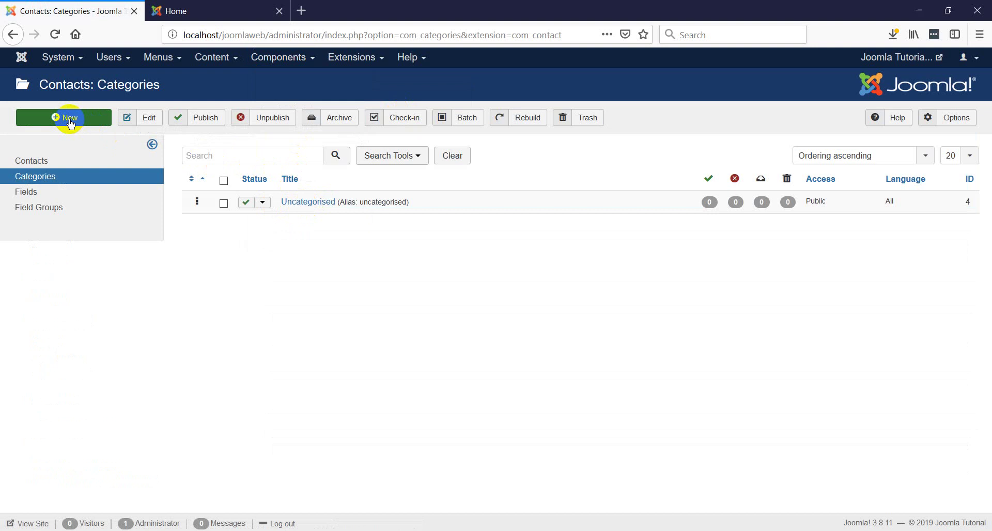
left_click(314, 203)
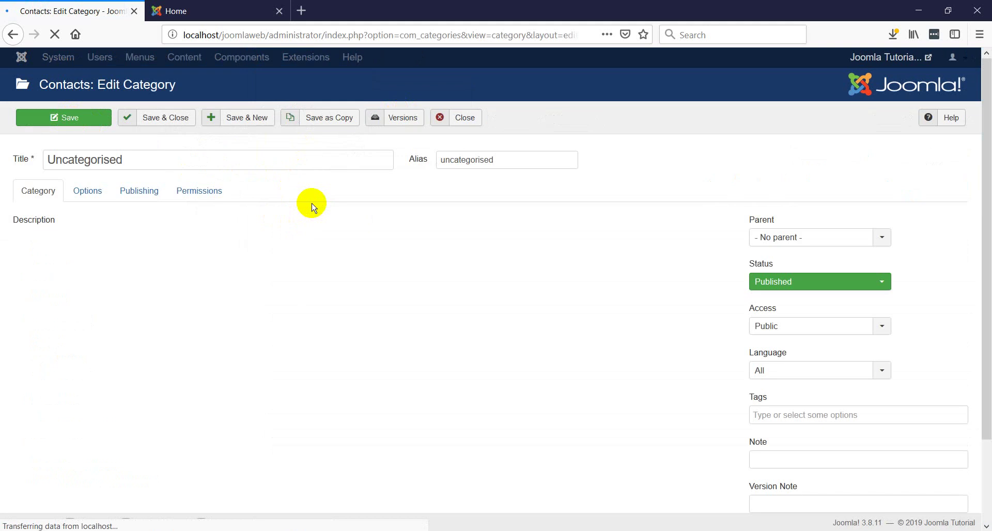
- Retitle the category 'Admins', clear its alias, and save and close
left_click(156, 161)
left_click_drag(199, 157, 18, 161)
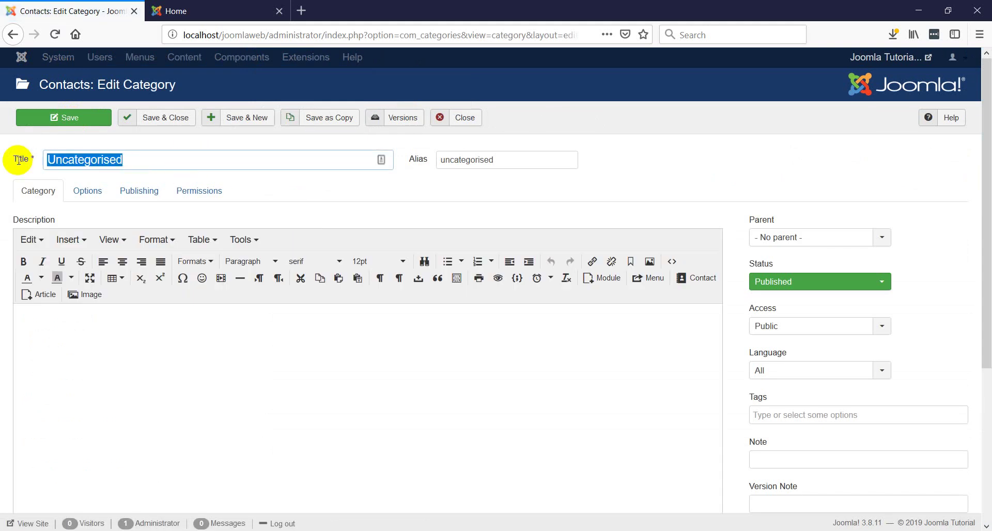
type("Admin")
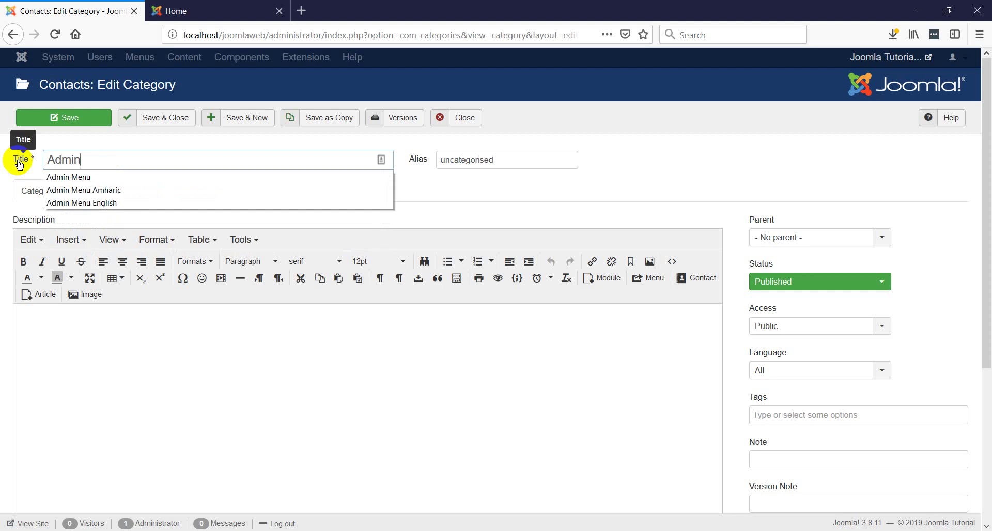
type("s")
double_click(509, 160)
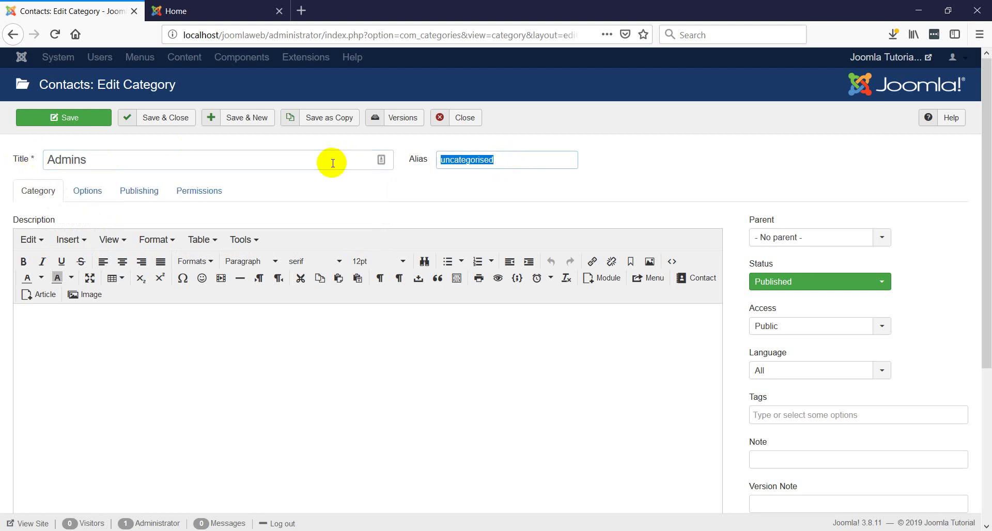
key("BackSpace")
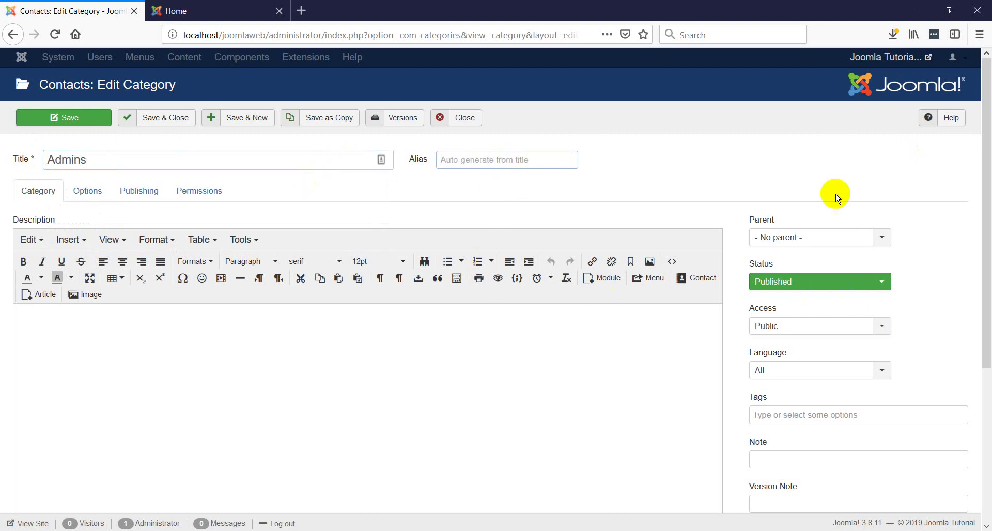
scroll(827, 344, "down", 3)
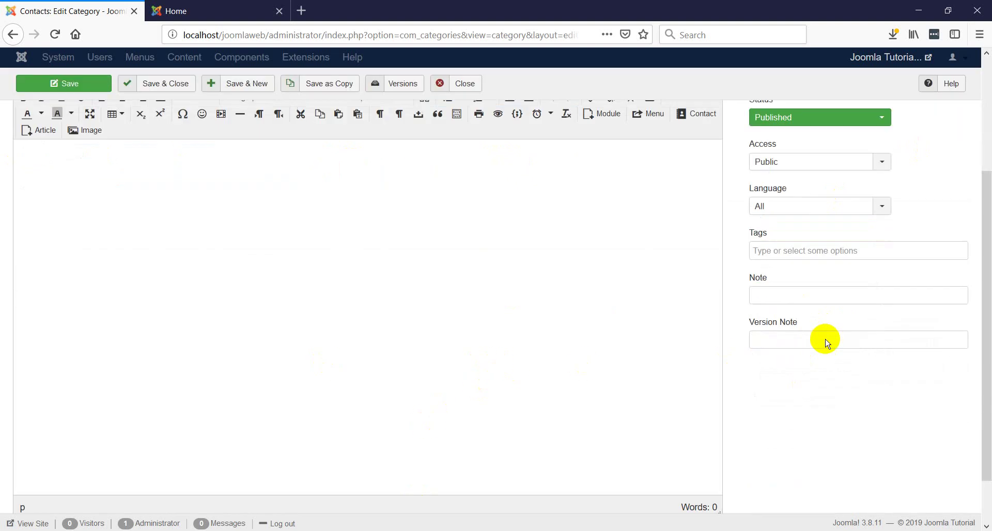
scroll(827, 336, "up", 5)
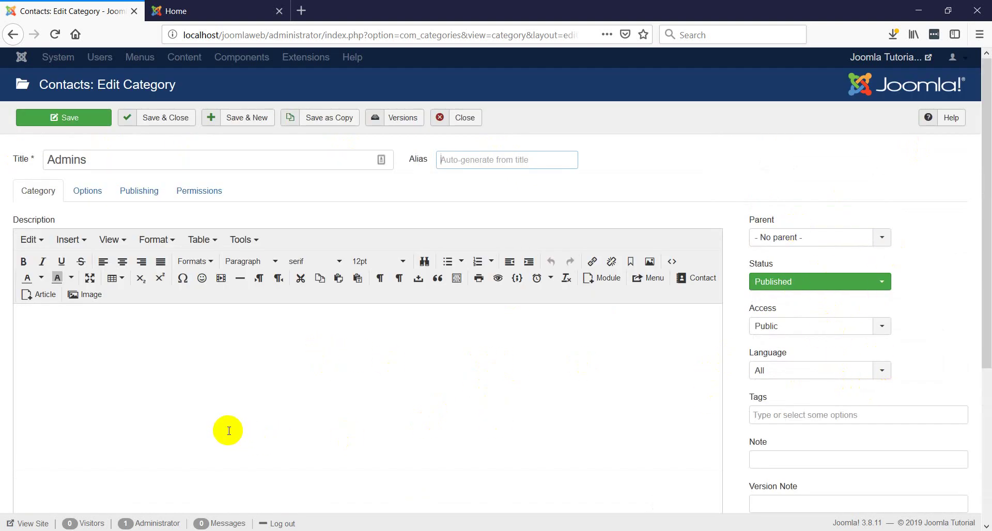
left_click(172, 121)
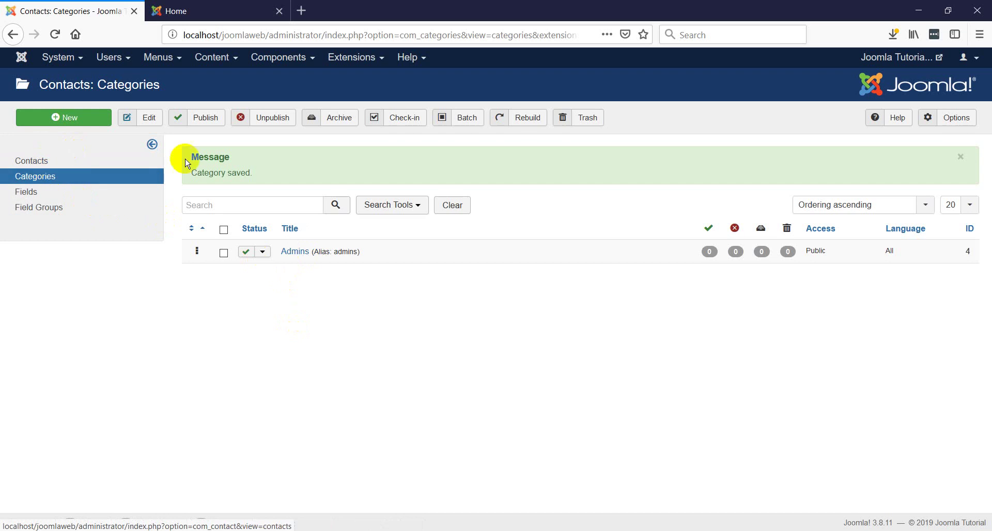
- From the Contacts list, open a blank new contact form filed under Admins
left_click(31, 166)
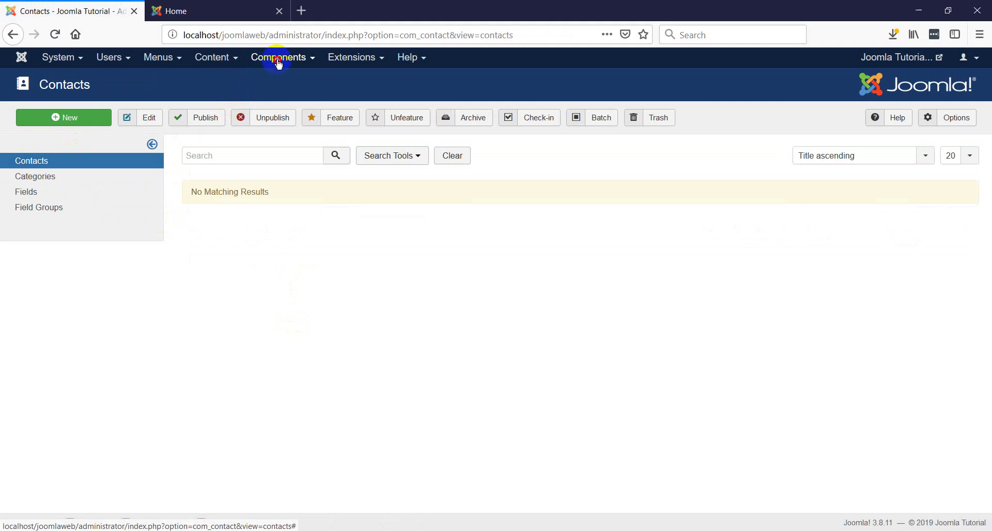
left_click(279, 60)
mouse_move(279, 95)
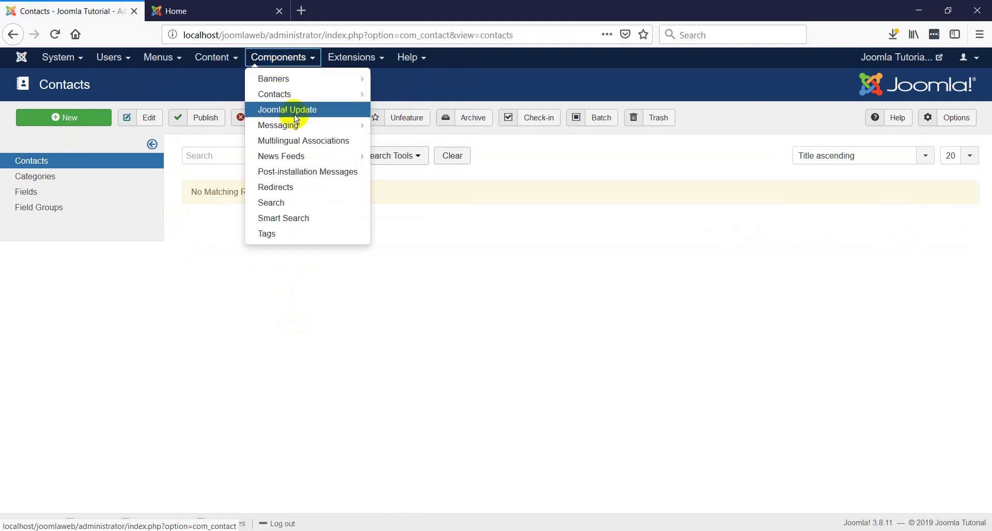
left_click(189, 262)
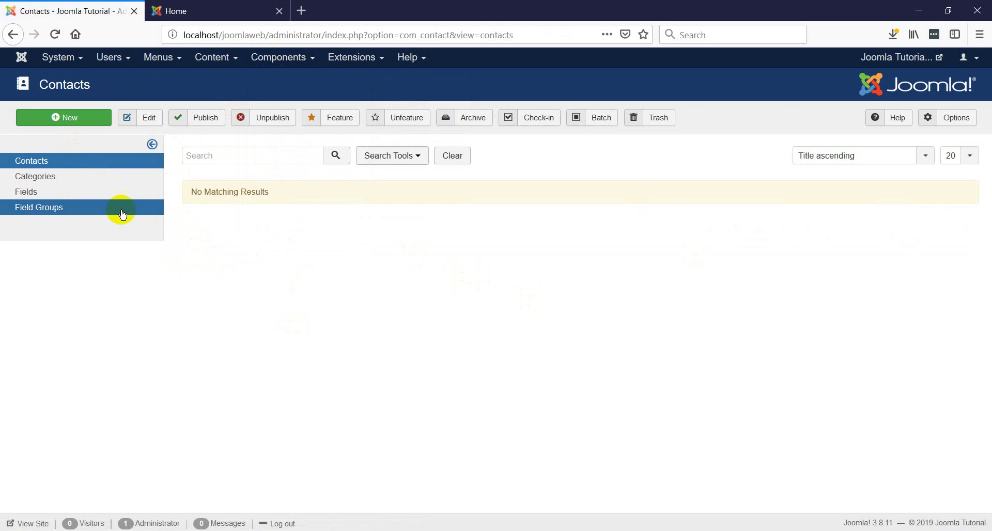
left_click(65, 119)
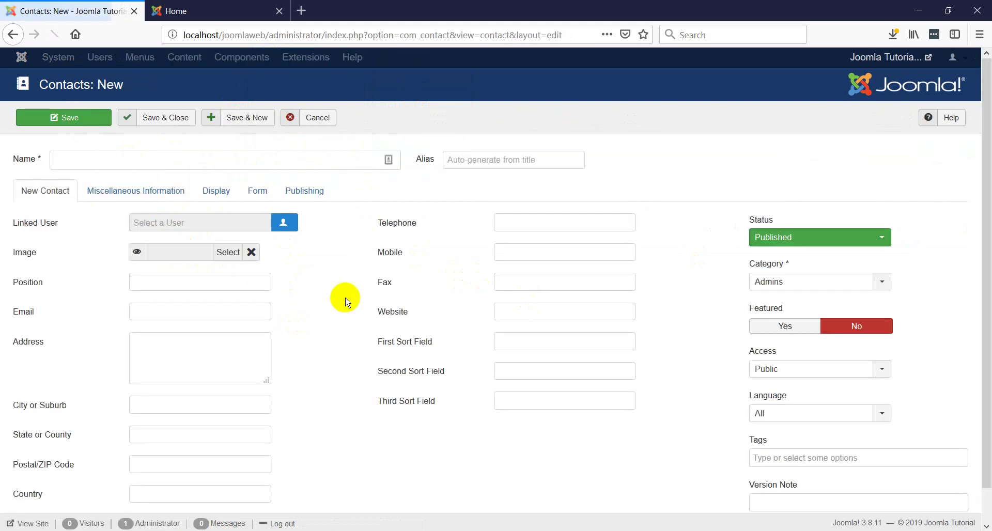
- Enter name 'Web Designer' and position 'System Administrator', fixing the position's typos
left_click(147, 157)
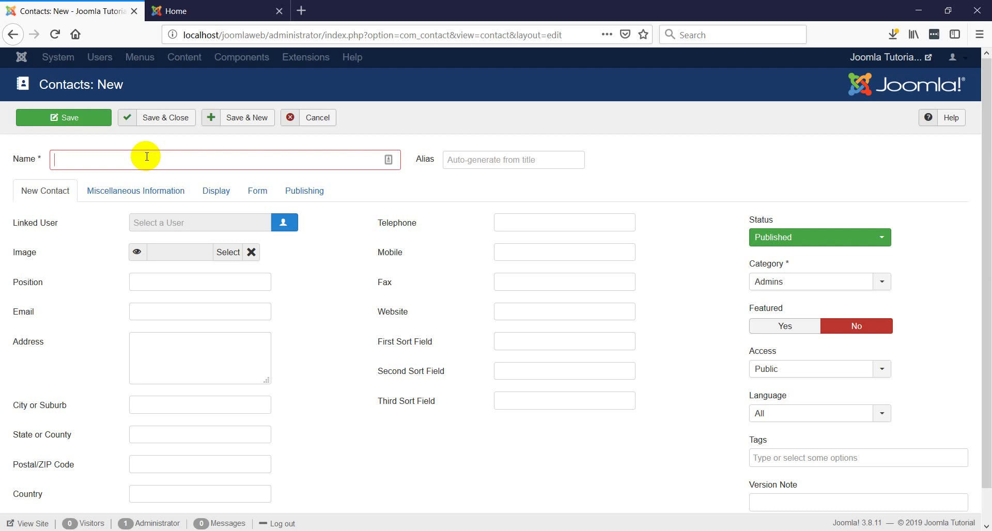
type("Web")
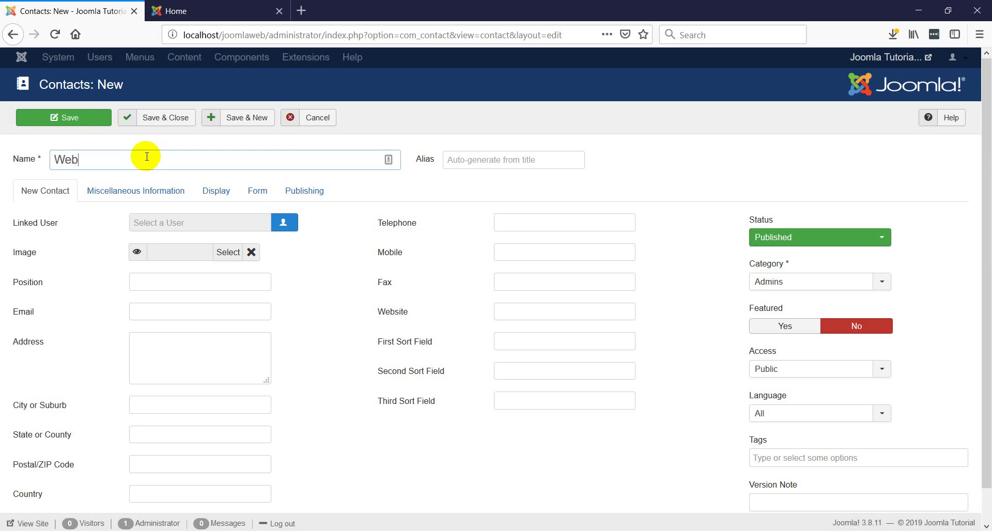
type(" Designer")
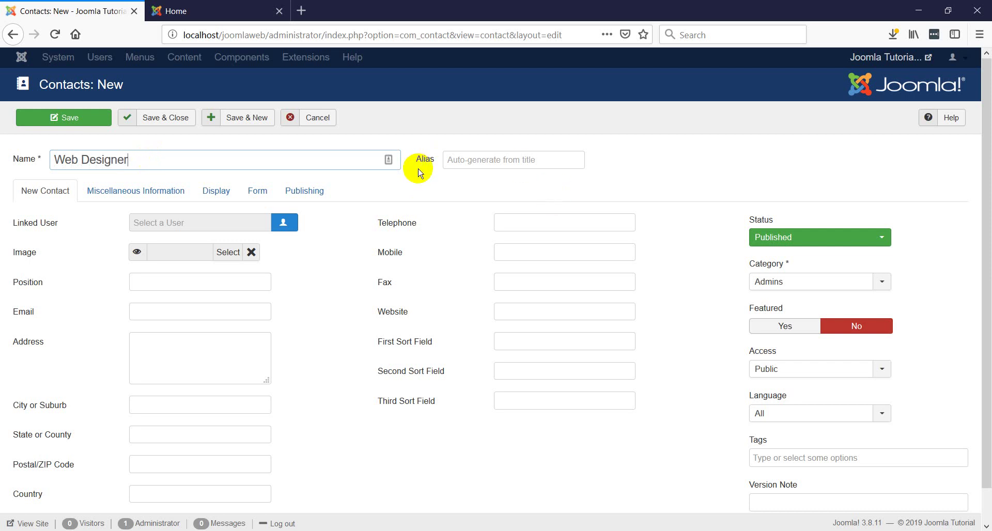
left_click(160, 285)
type("Syse")
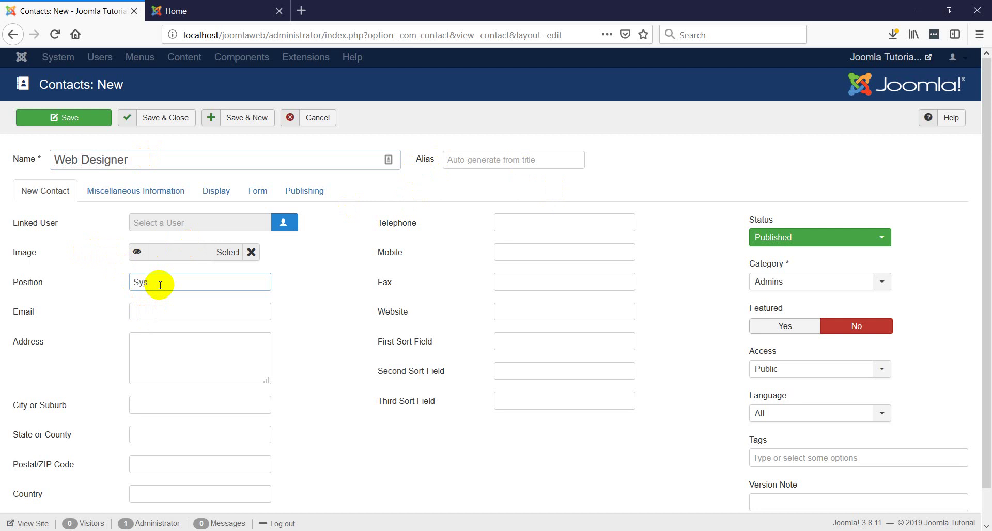
key("BackSpace")
key("BackSpace")
type("te")
type("s")
type("stemm")
key("BackSpace")
left_click(149, 282)
key("BackSpace")
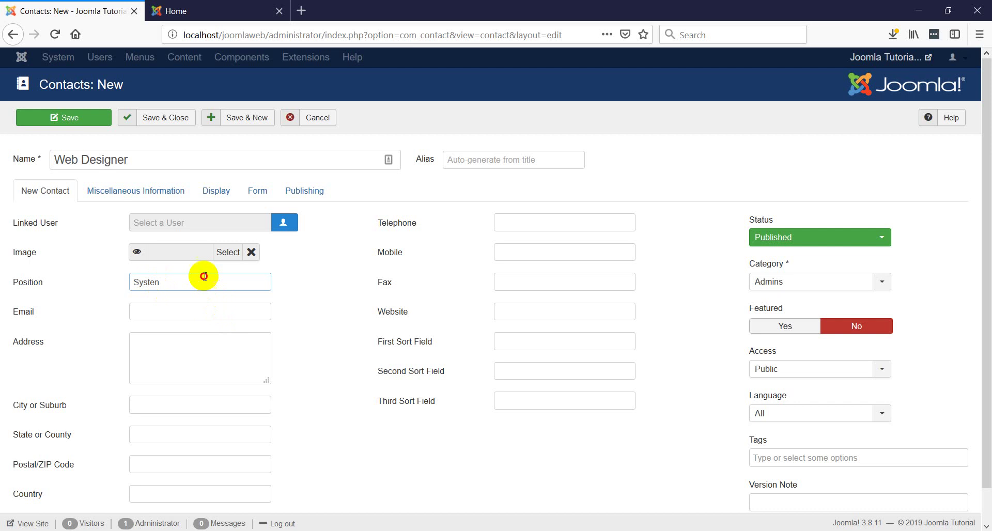
left_click(205, 276)
key("BackSpace")
type("m Administrator")
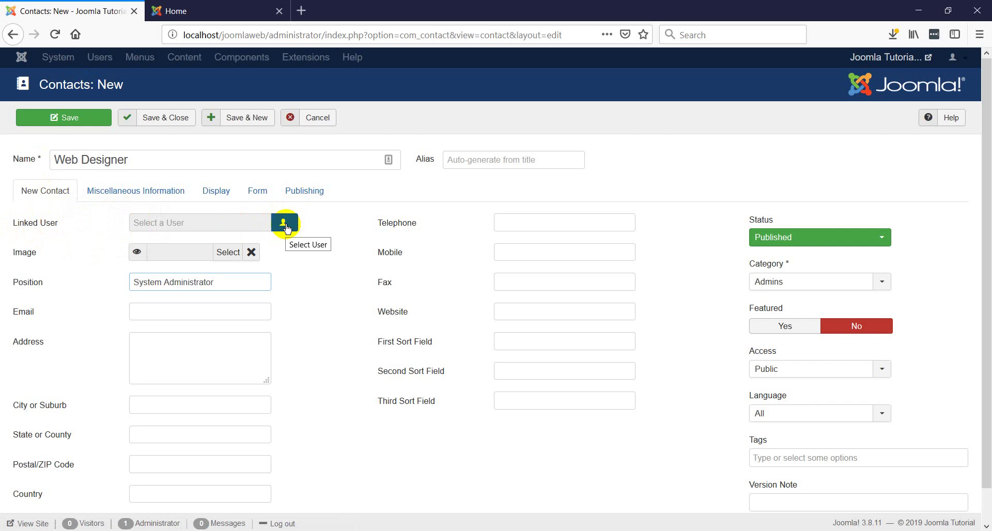
left_click(288, 229)
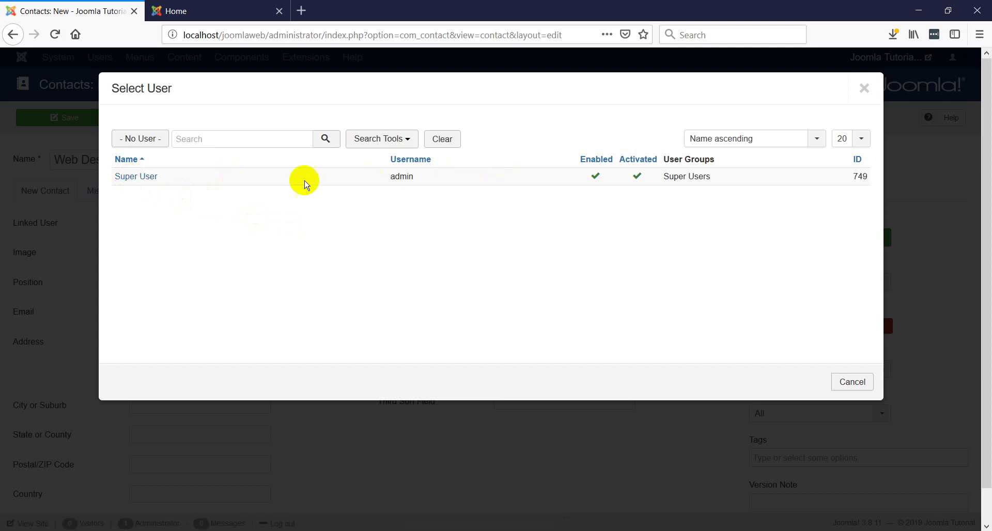
left_click(864, 93)
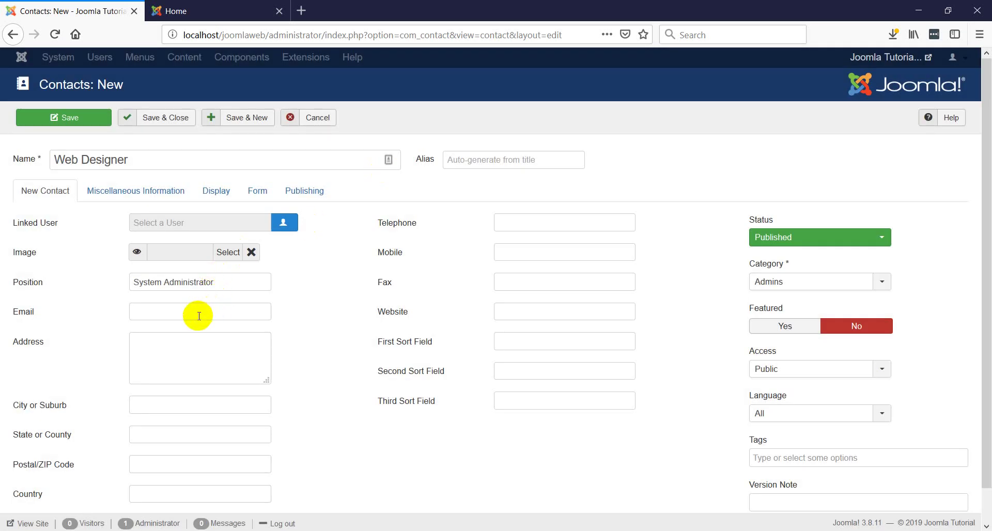
- Fill in the contact's e-mail address
left_click(198, 314)
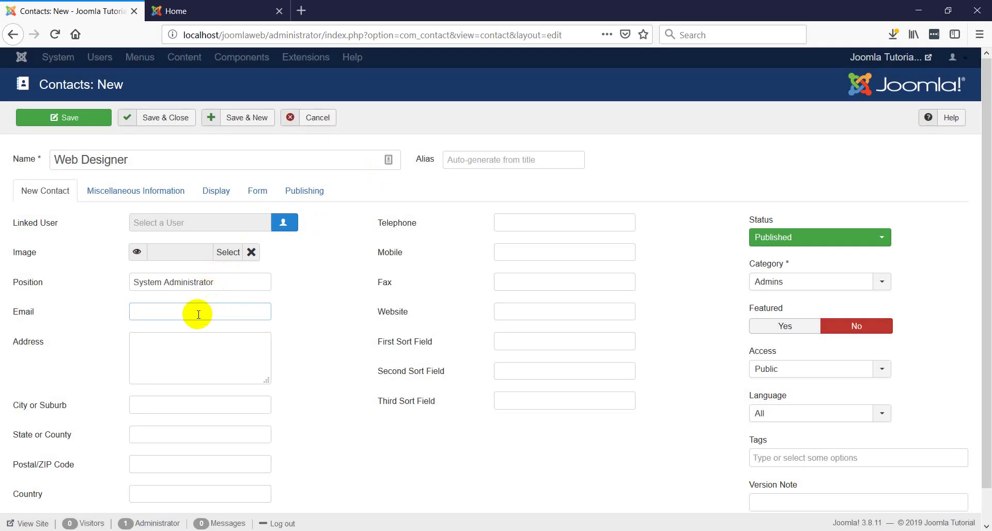
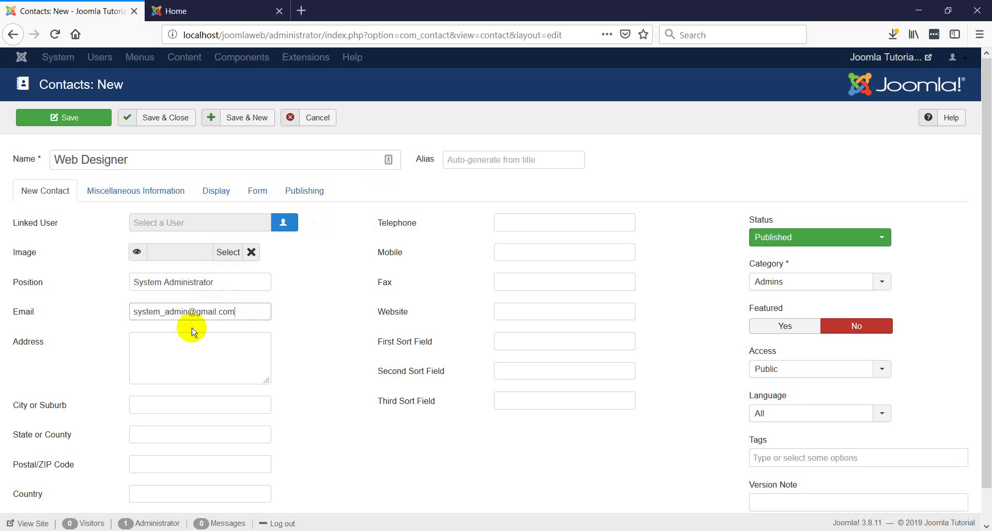
left_click(188, 345)
left_click(187, 399)
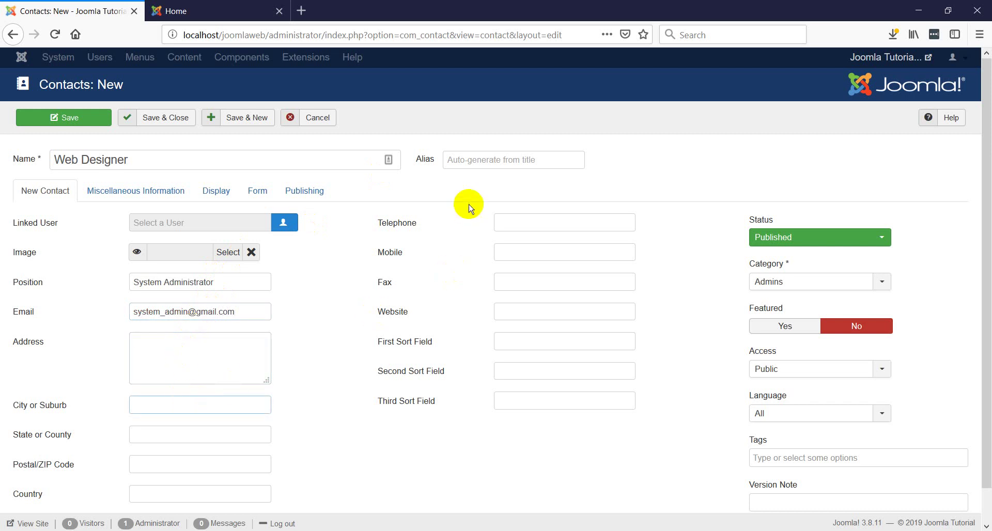
- Enter the contact's telephone number and the website localhost/joomlaweb
left_click(522, 217)
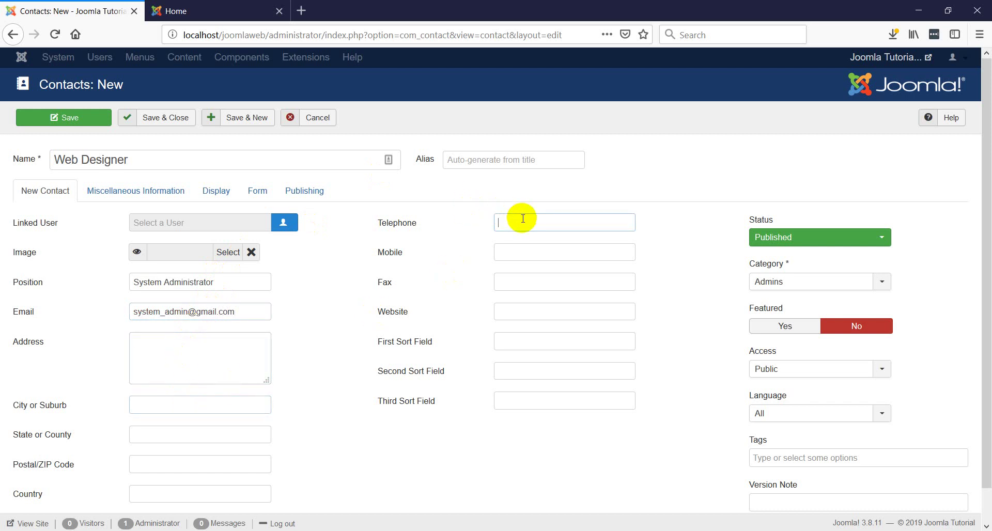
left_click(541, 253)
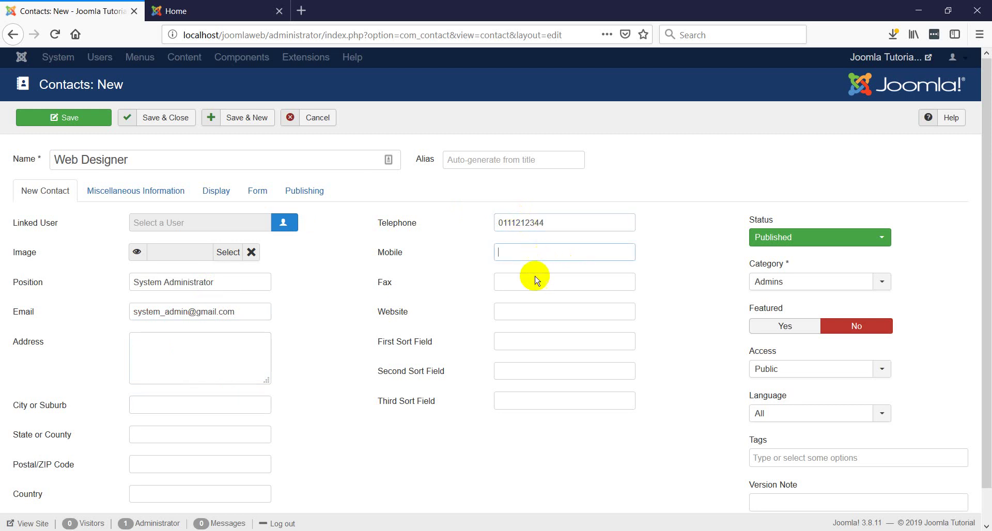
left_click(511, 308)
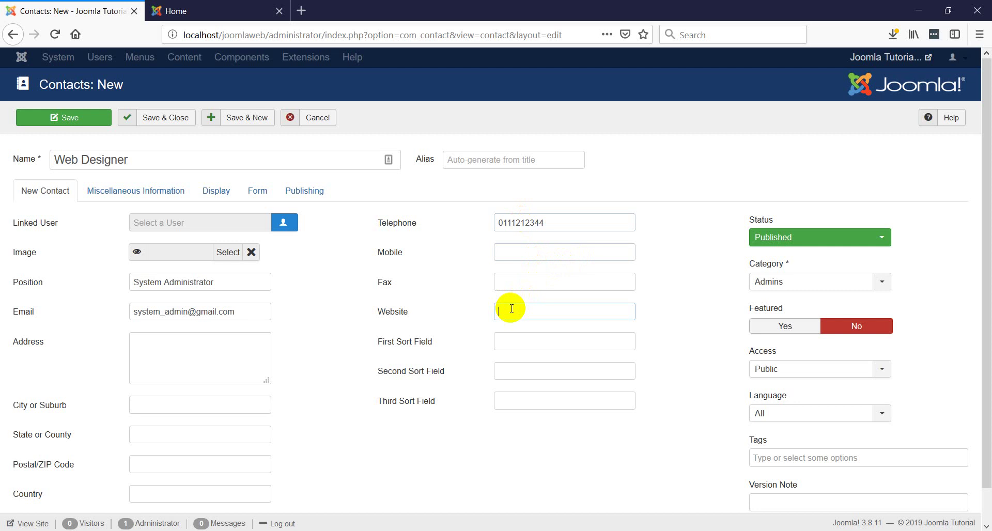
type("localhost/j")
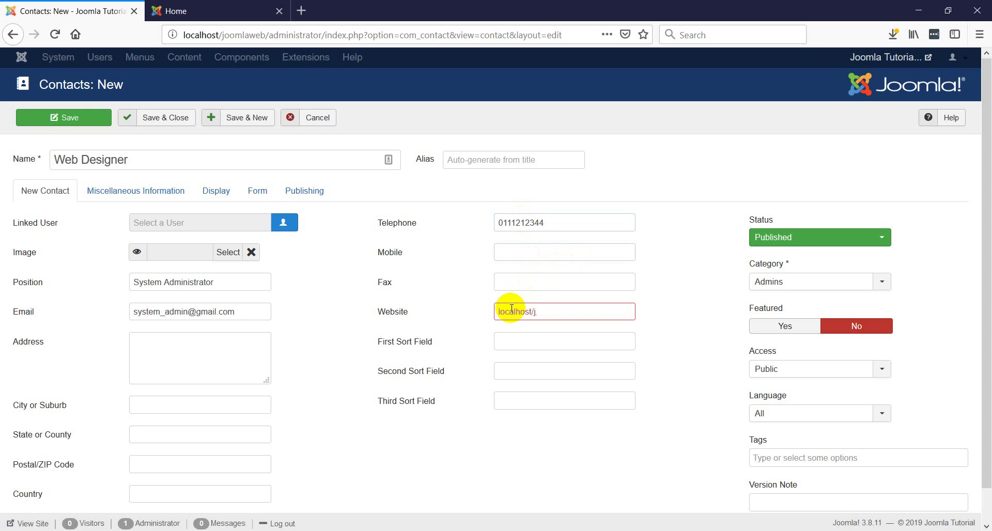
type("mlaweb")
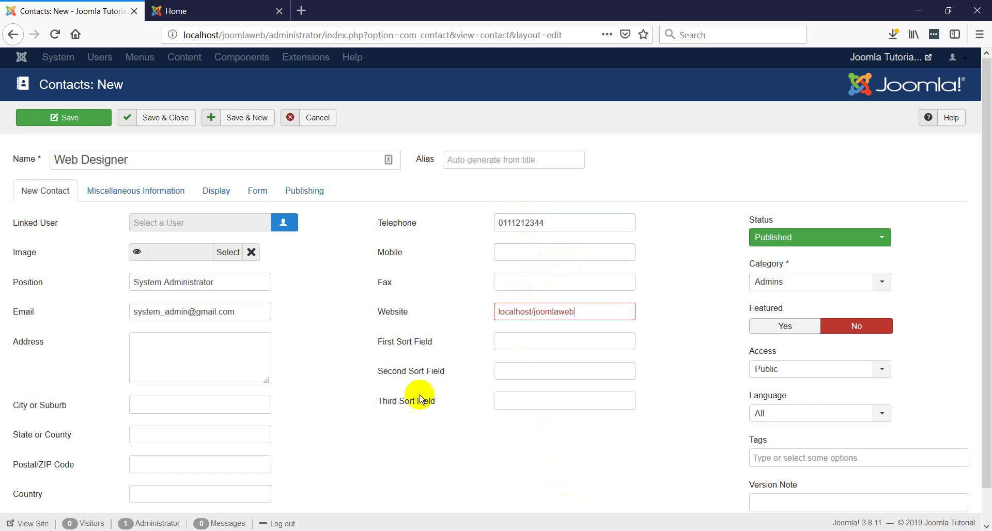
scroll(163, 330, "down", 1)
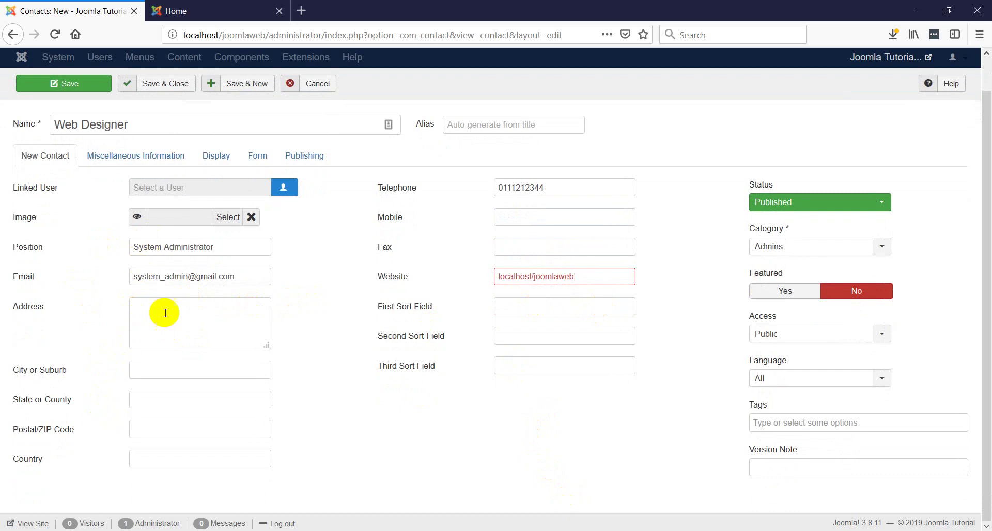
left_click(259, 156)
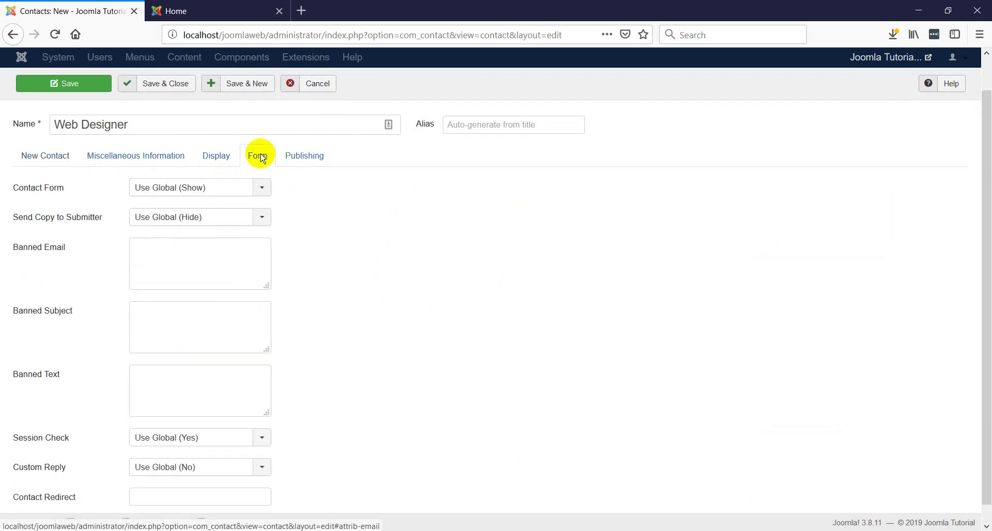
left_click(213, 158)
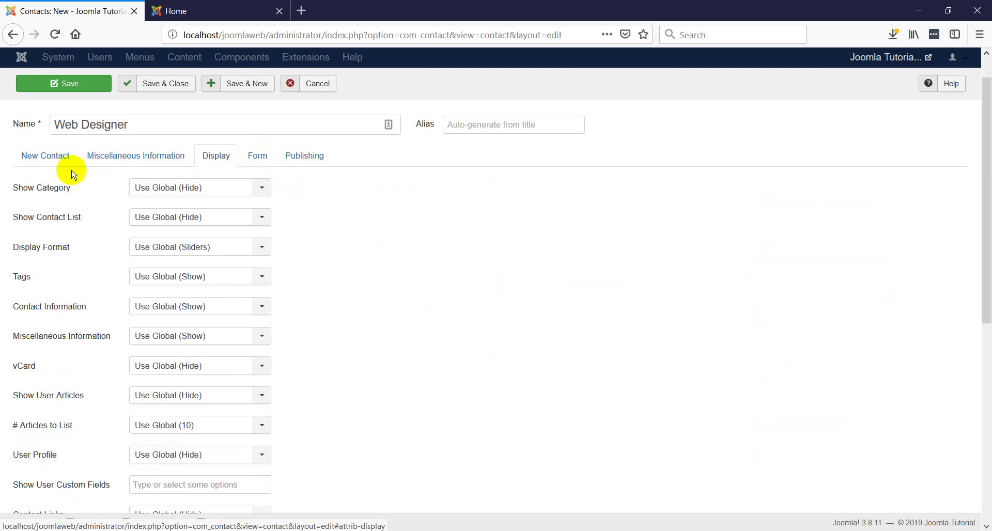
left_click(42, 161)
left_click(215, 157)
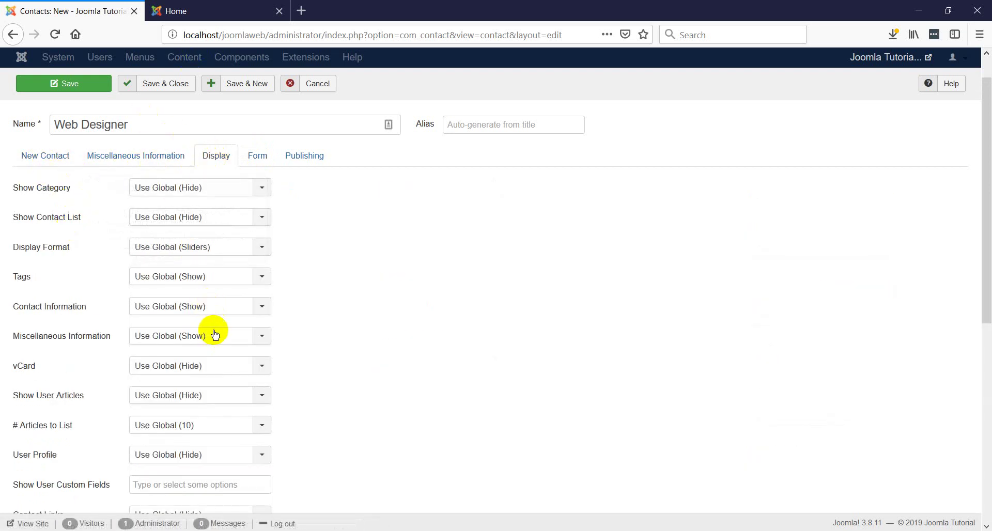
scroll(215, 315, "down", 5)
scroll(216, 315, "up", 5)
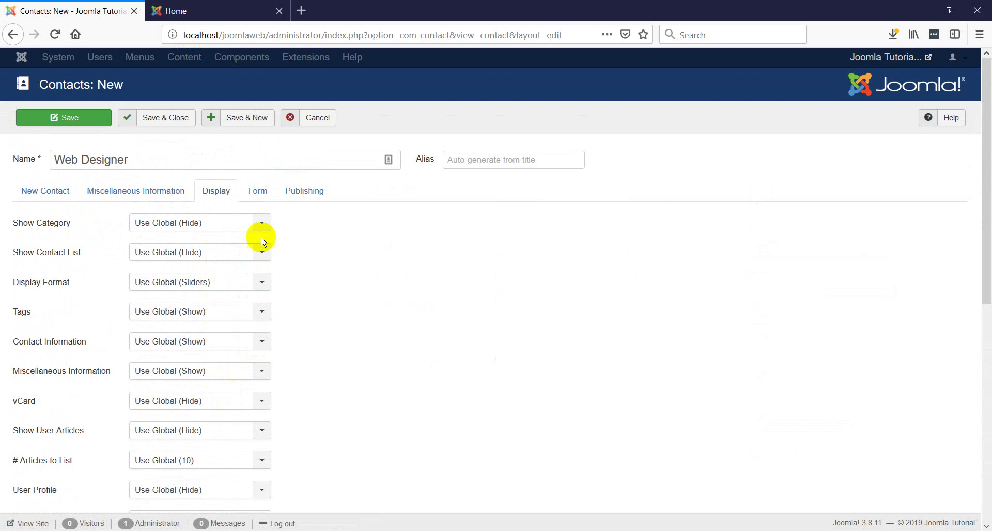
left_click(265, 192)
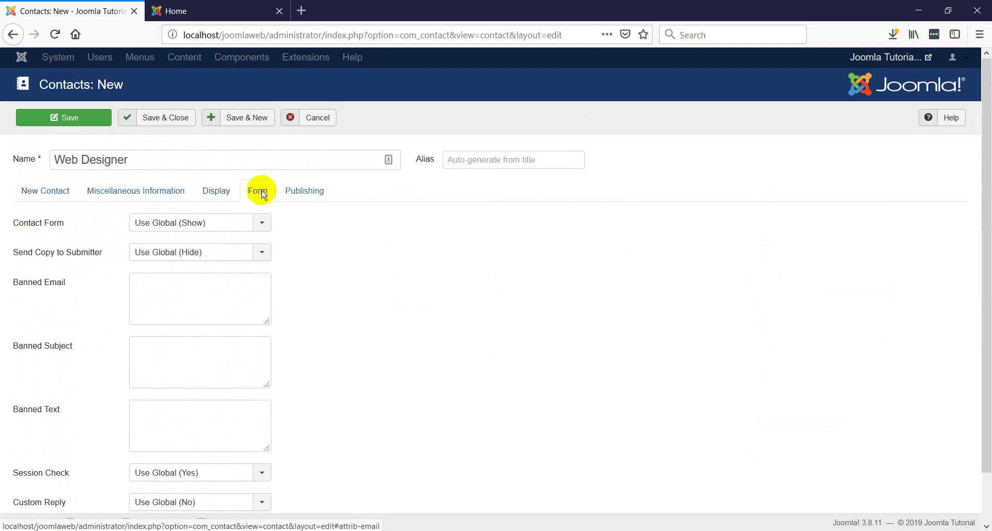
left_click(261, 224)
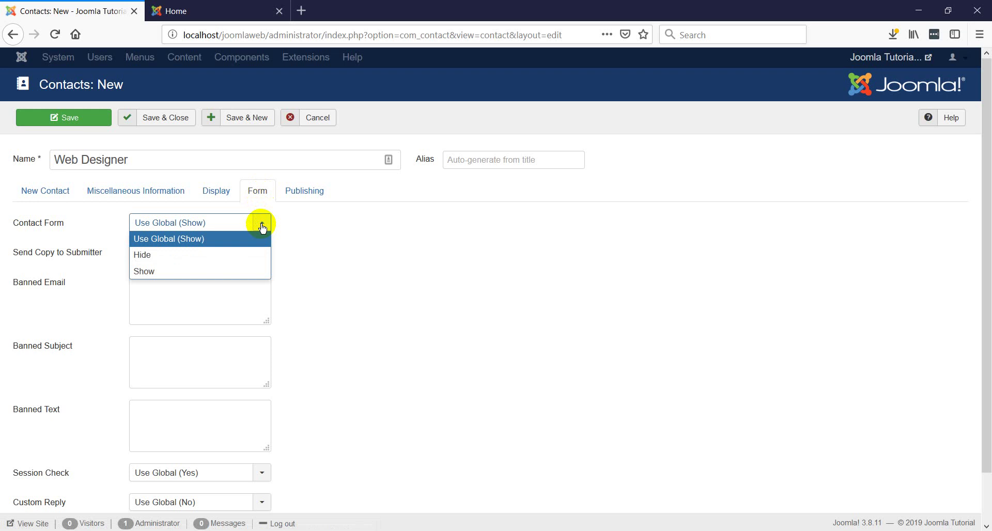
left_click(261, 223)
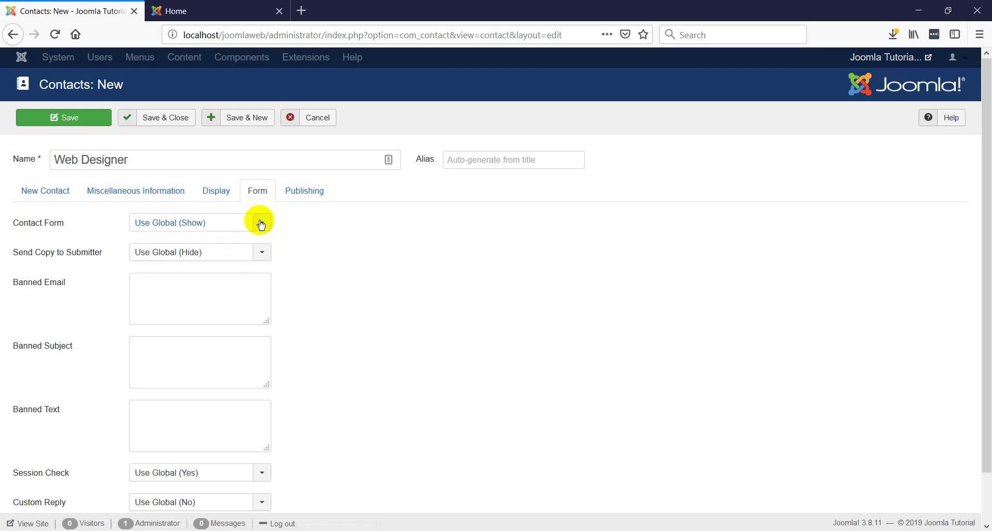
left_click(262, 255)
left_click(261, 253)
scroll(224, 330, "down", 1)
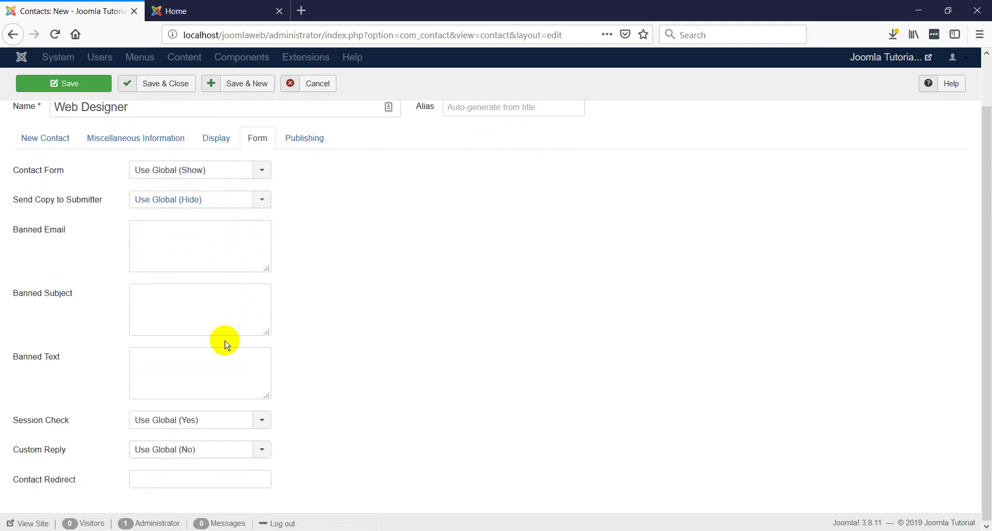
scroll(185, 416, "up", 1)
left_click(52, 192)
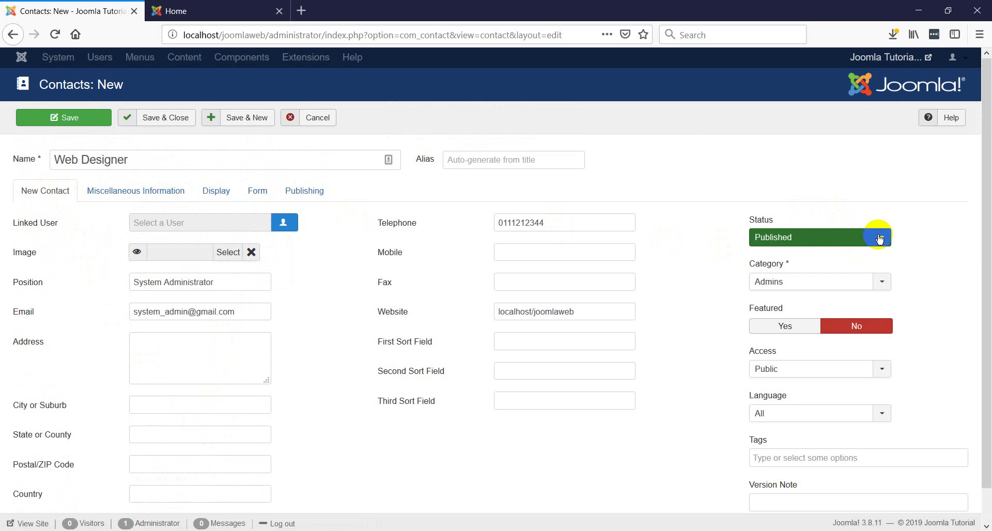
- Confirm the category is Admins, then save and close the Web Designer contact
left_click(882, 284)
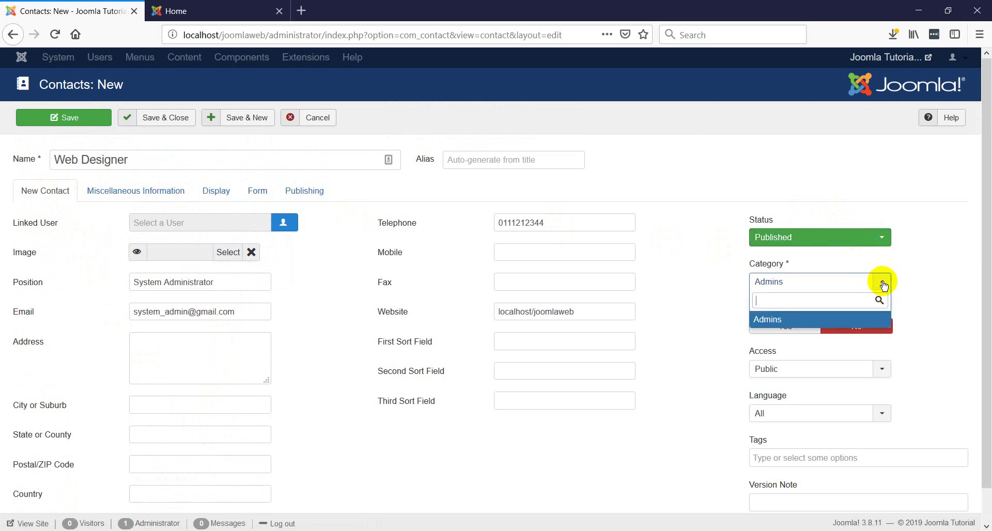
left_click(913, 260)
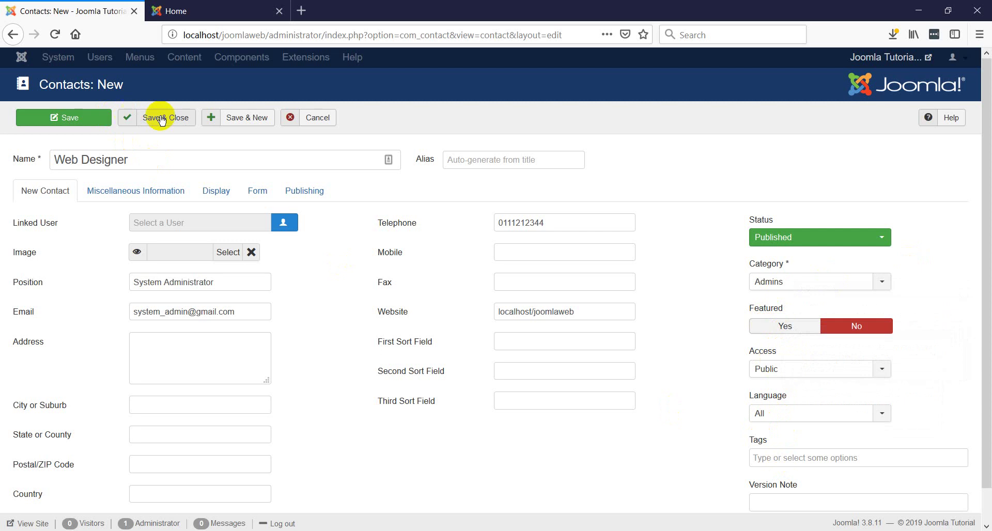
left_click(176, 124)
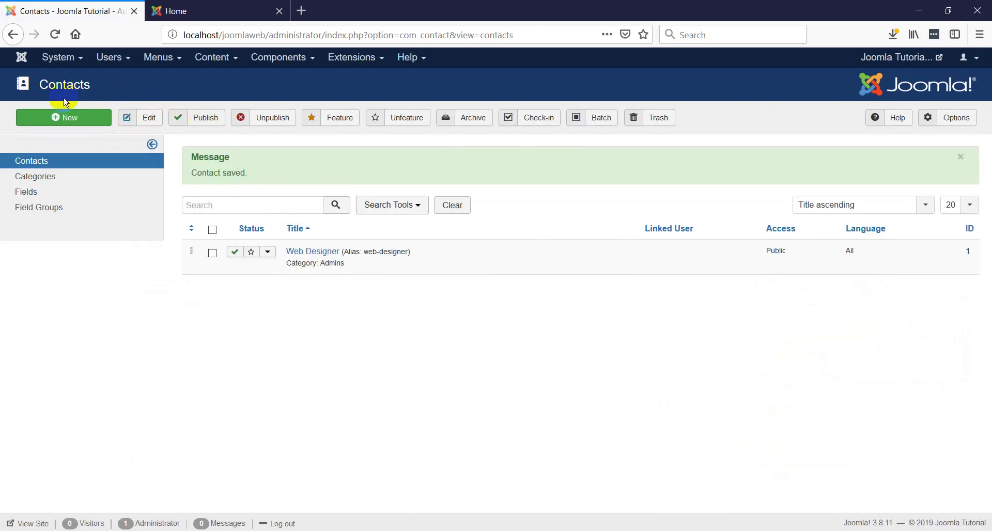
- Create another new contact and name it 'Web Master'
left_click(77, 123)
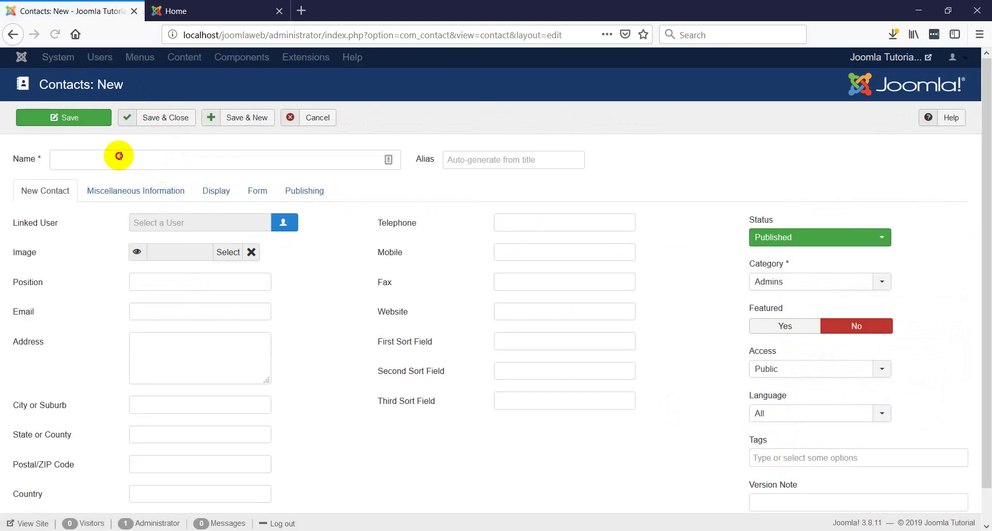
left_click(119, 156)
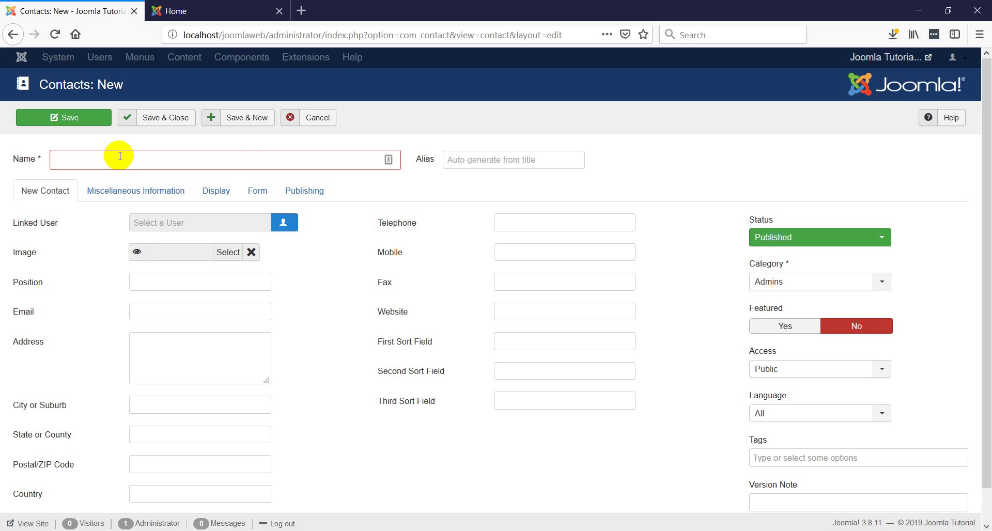
type("Web")
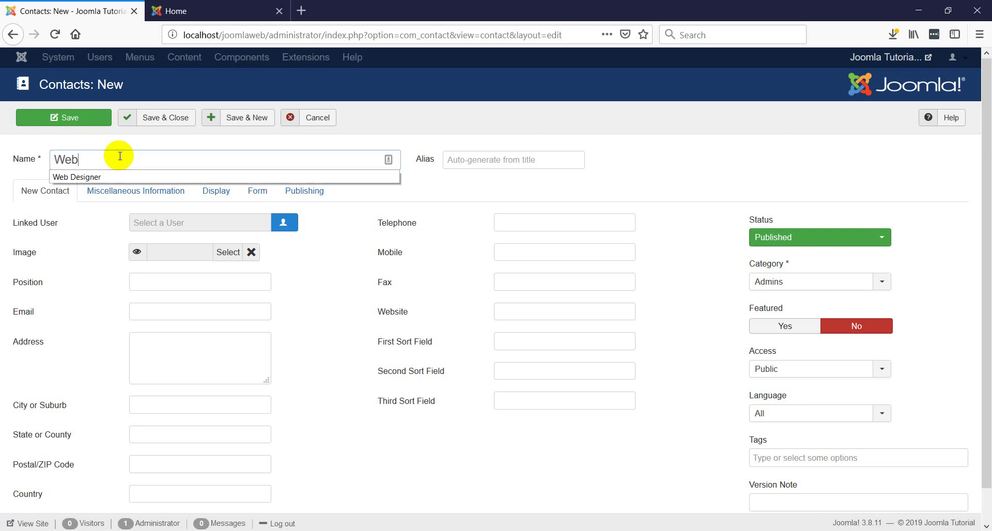
key("BackSpace")
key("BackSpace")
key("BackSpace")
type("W")
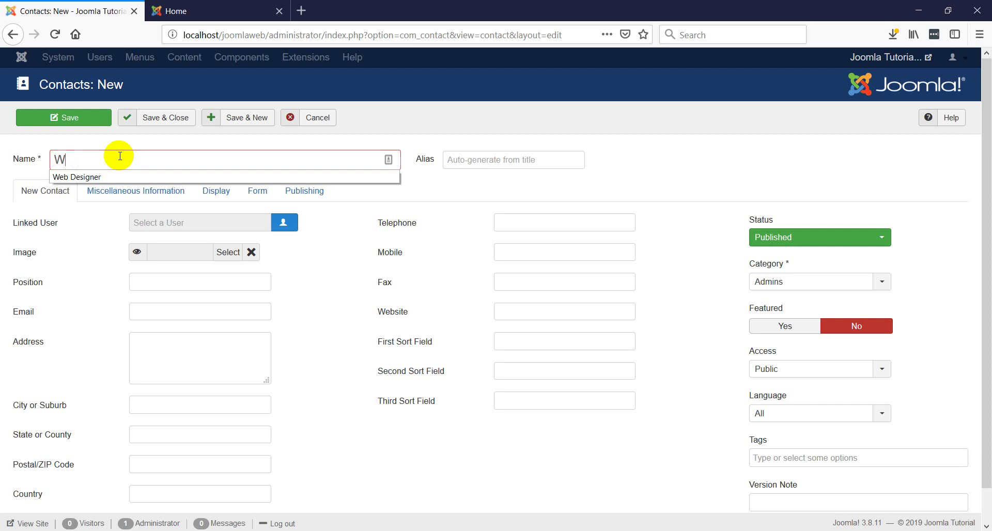
type("eb Master")
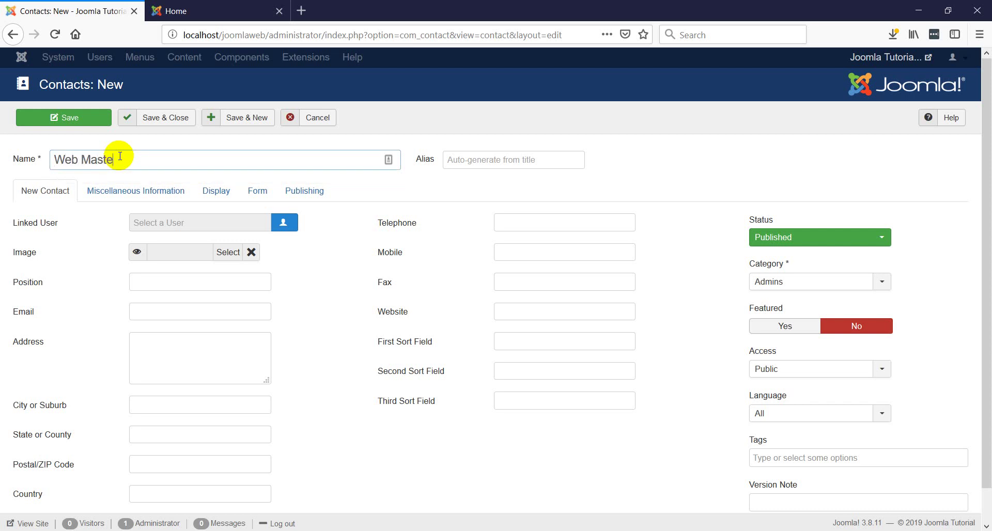
- Set the position to 'Web Master' and fill in the contact's e-mail address
left_click(163, 284)
type("Web Master")
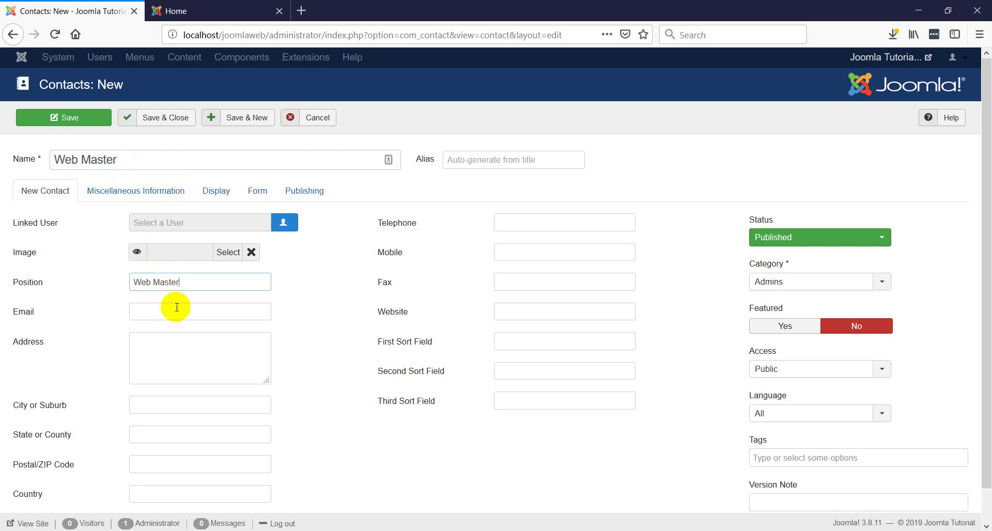
left_click(175, 309)
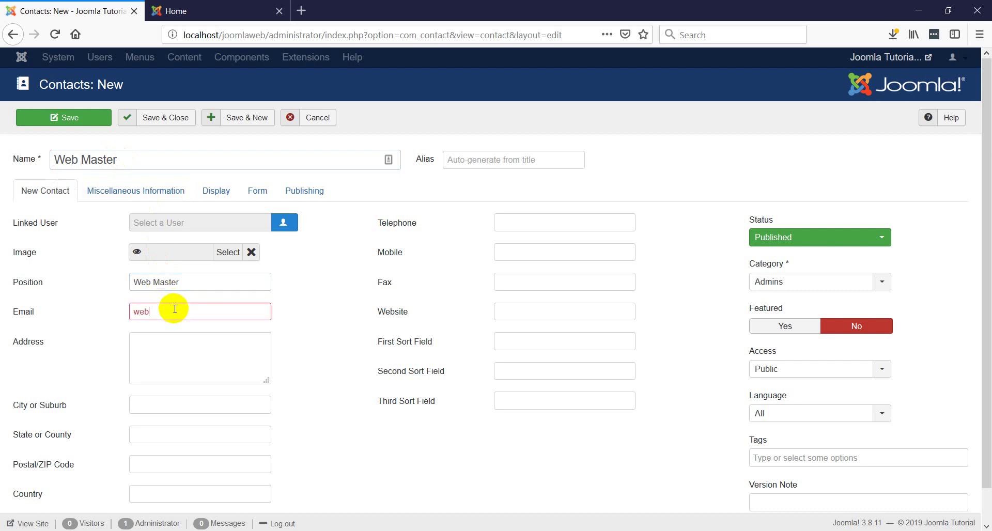
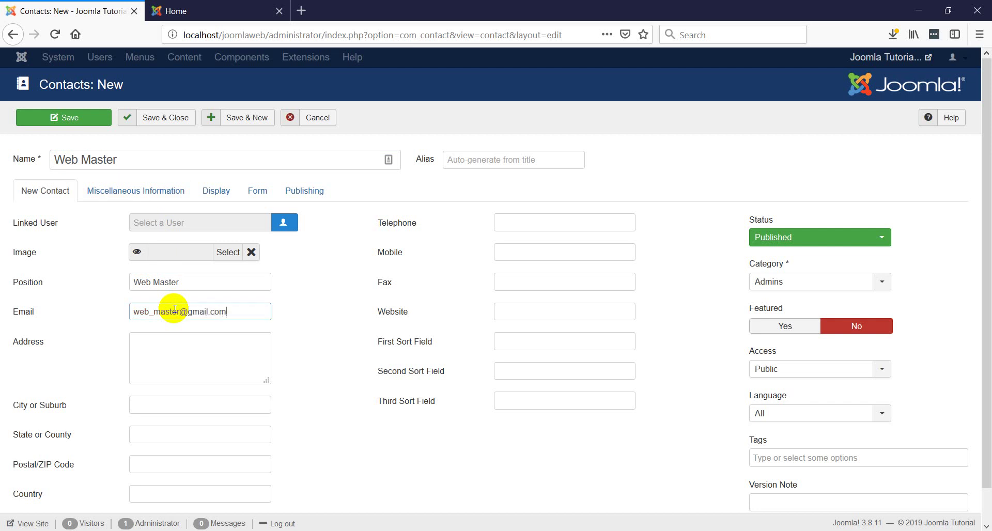
- Enter the telephone number from the autocomplete suggestion, correcting its final digits
left_click(515, 223)
type("01")
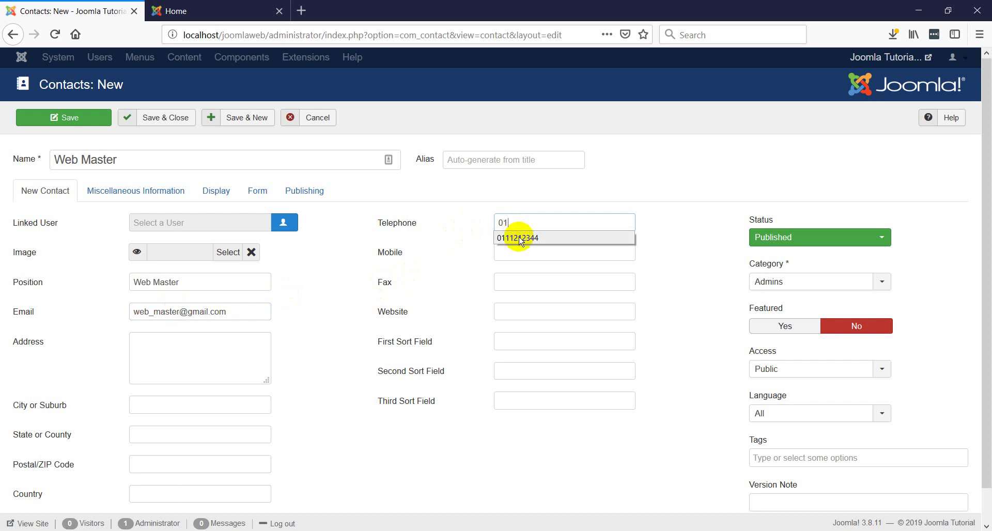
left_click(519, 239)
key("Left")
key("Left")
key("Left")
key("Left")
key("Left")
key("BackSpace")
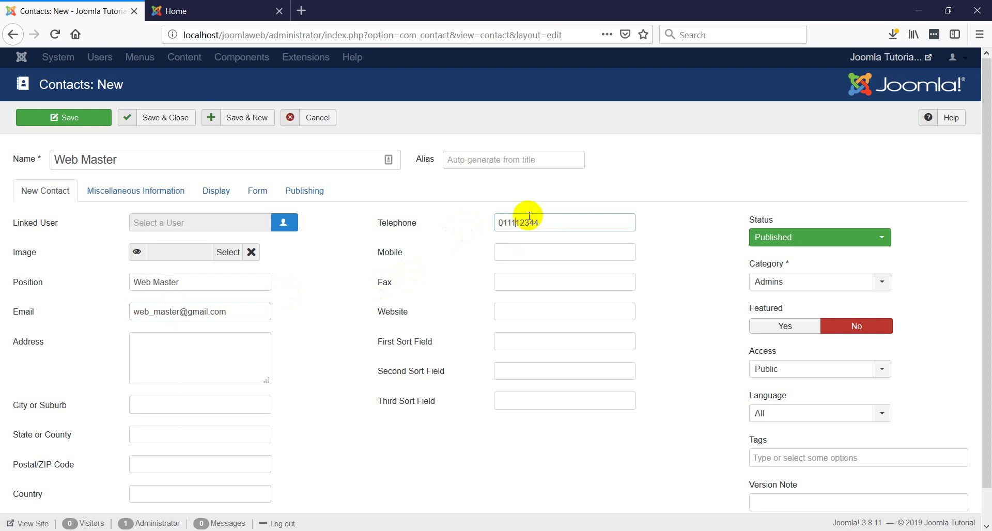
type("32")
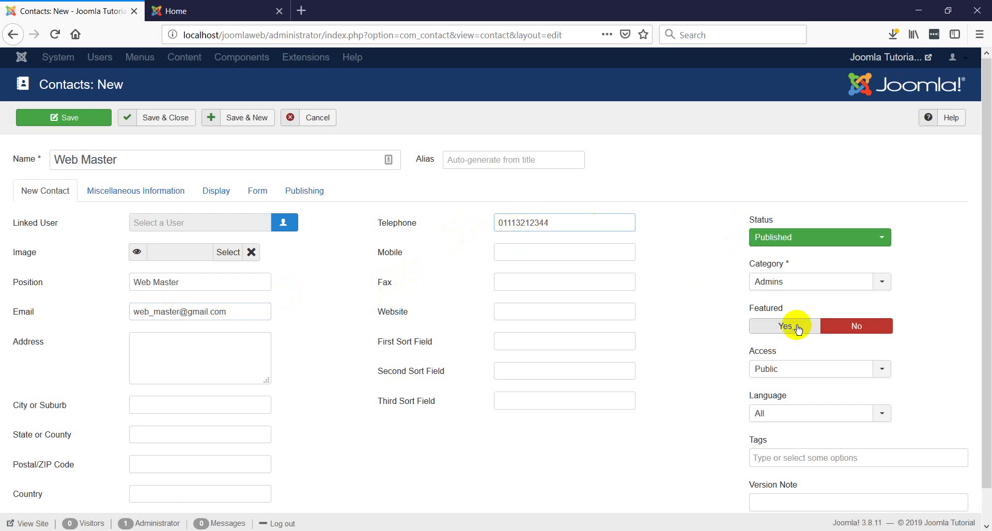
scroll(796, 311, "down", 1)
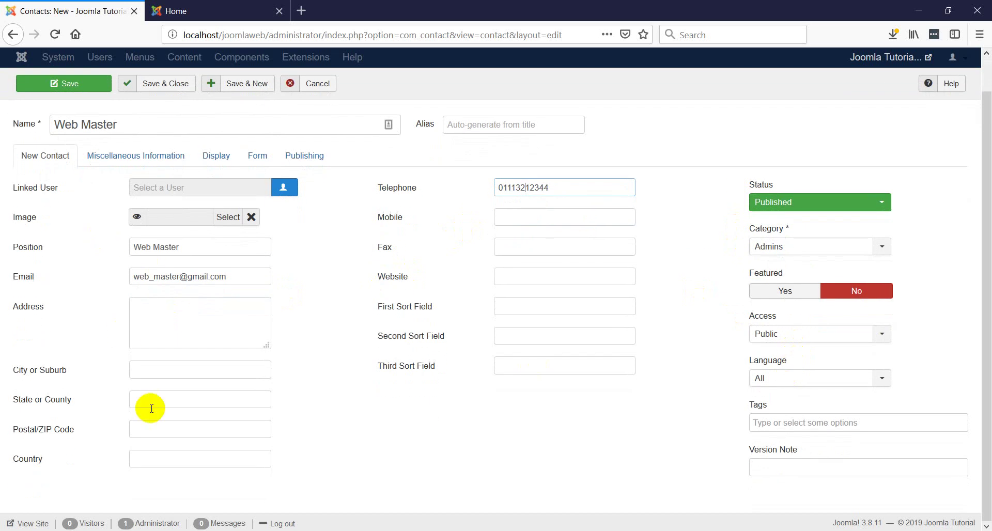
scroll(159, 364, "up", 1)
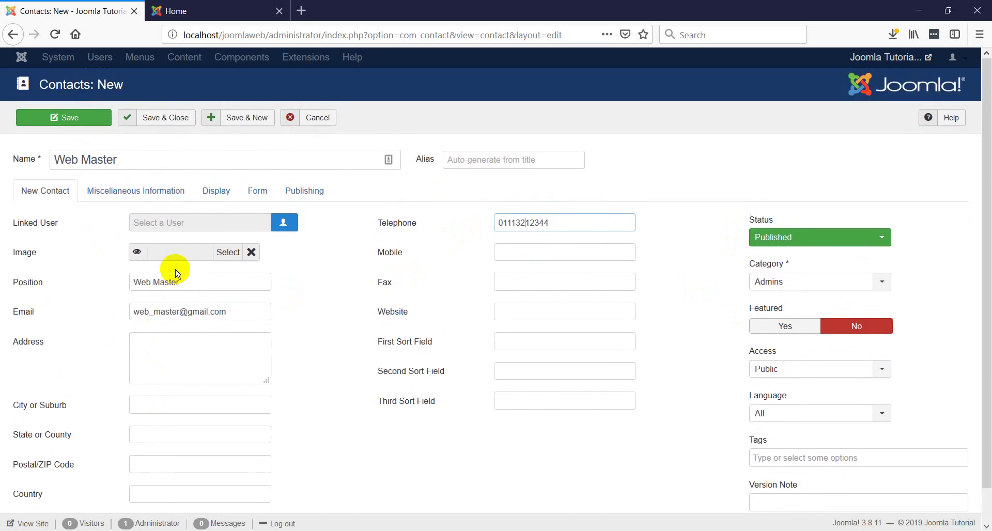
- Save and close the Web Master contact, then open the Main Menu's items list
left_click(167, 120)
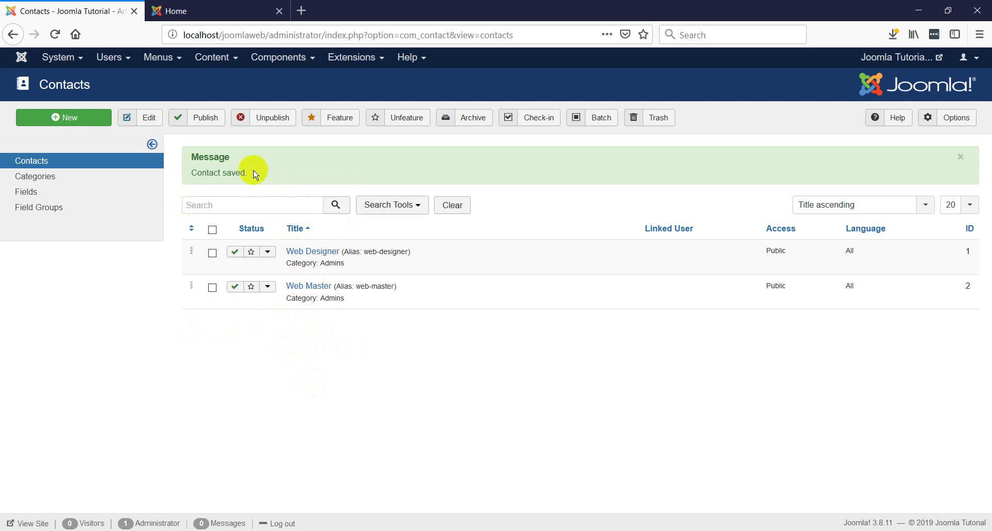
left_click(161, 58)
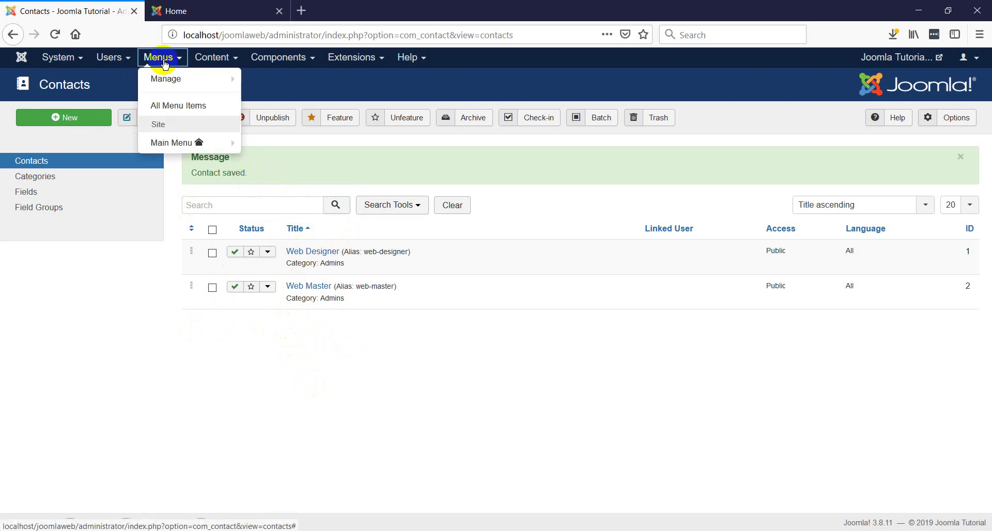
left_click(175, 146)
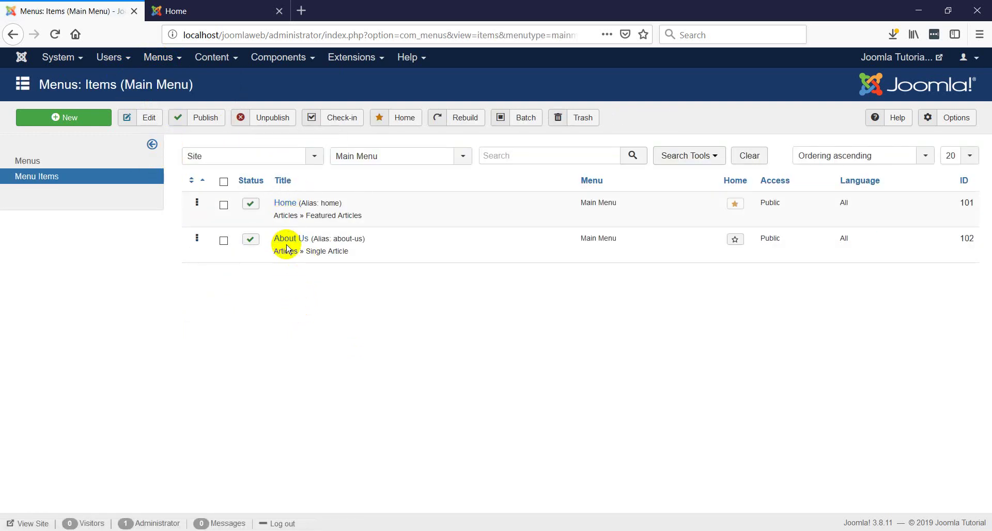
- Start a blank Main Menu item form and focus its Menu Title field
left_click(293, 205)
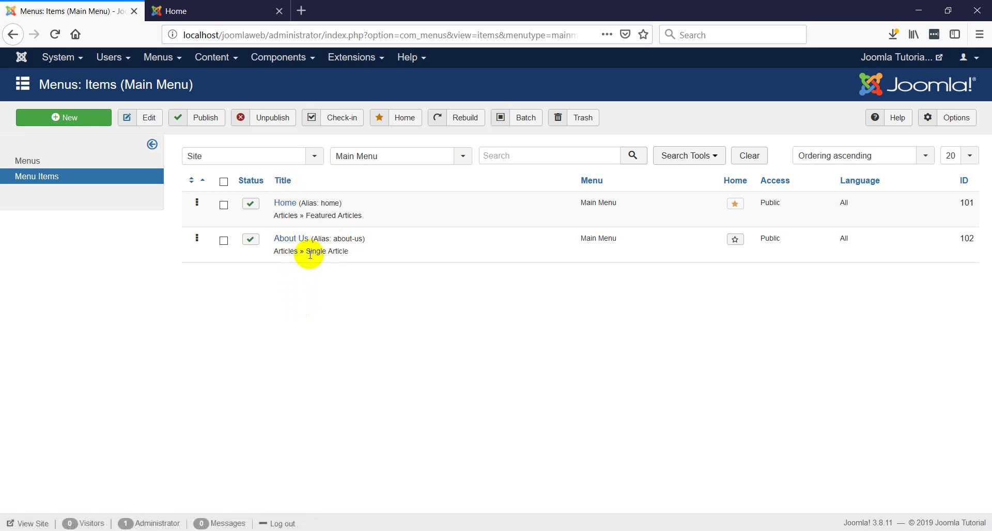
left_click(72, 119)
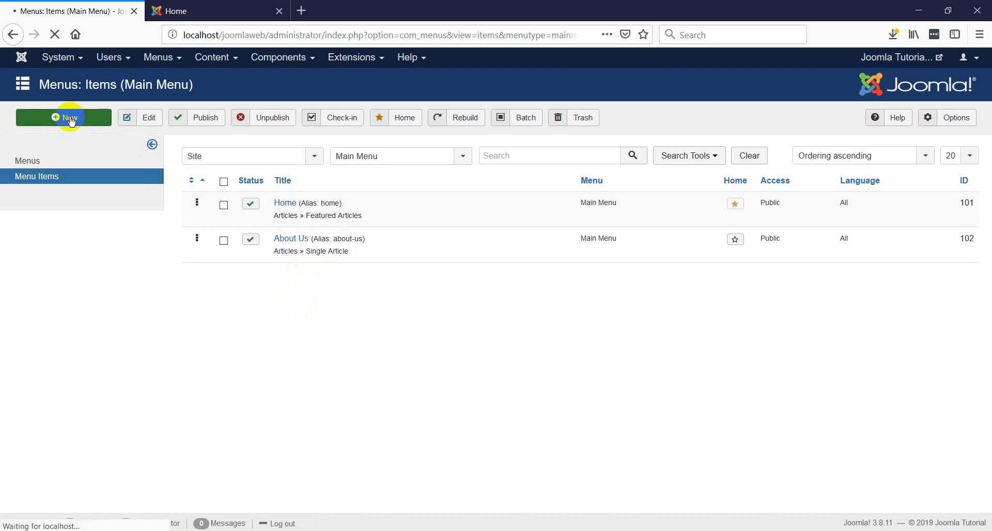
left_click(147, 161)
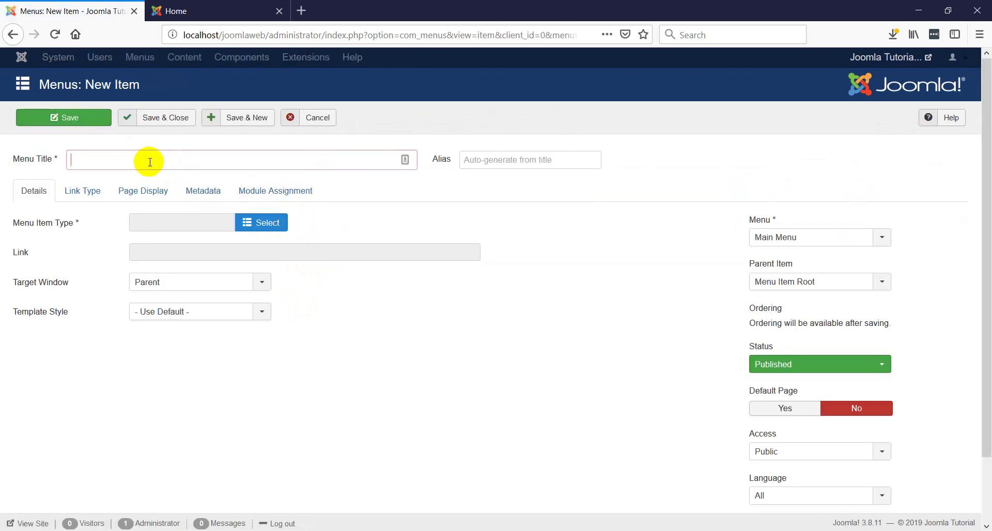
- Enter 'Contat Us' as the Menu Title, fix the typo, and bring up the Menu Item Type chooser
type("Contat Us")
mouse_move(32, 228)
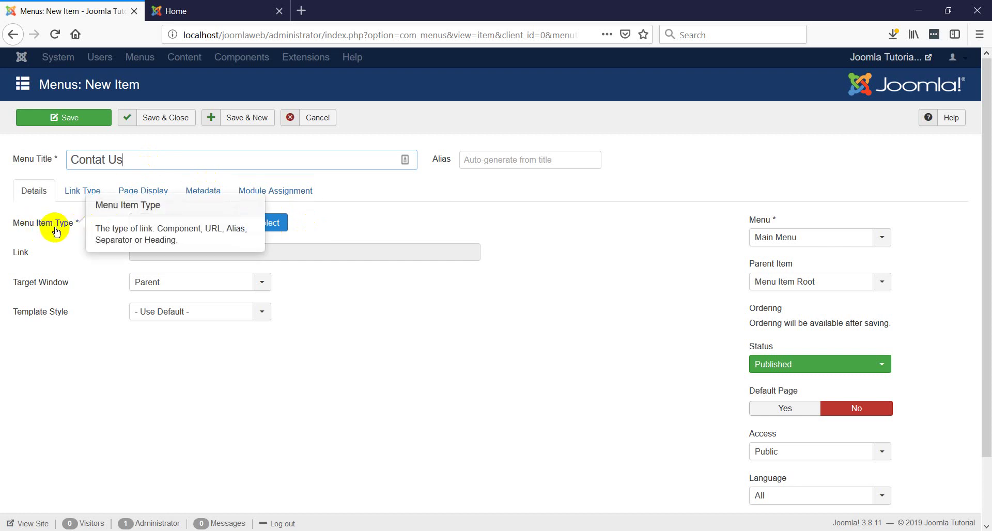
left_click(267, 223)
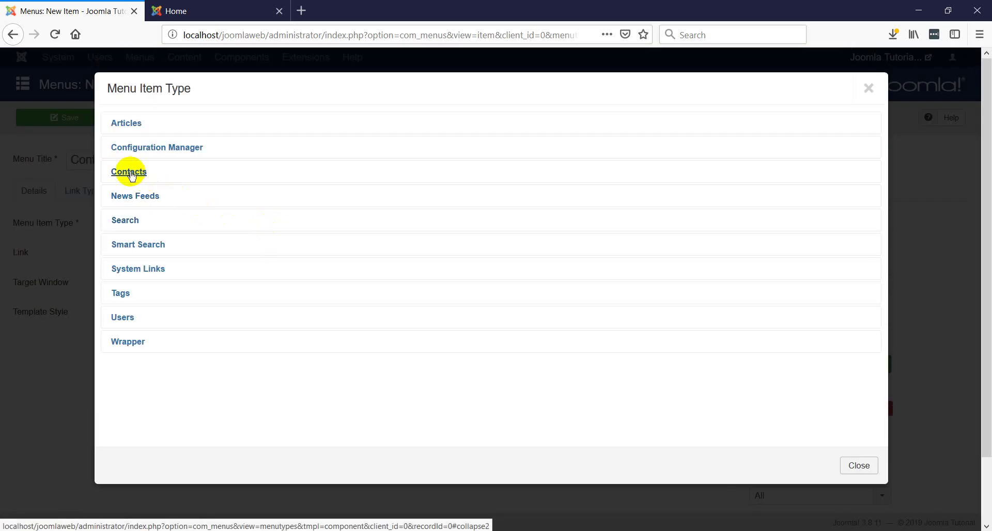
- Set the item type to Contacts > List Contacts in a Category
left_click(130, 173)
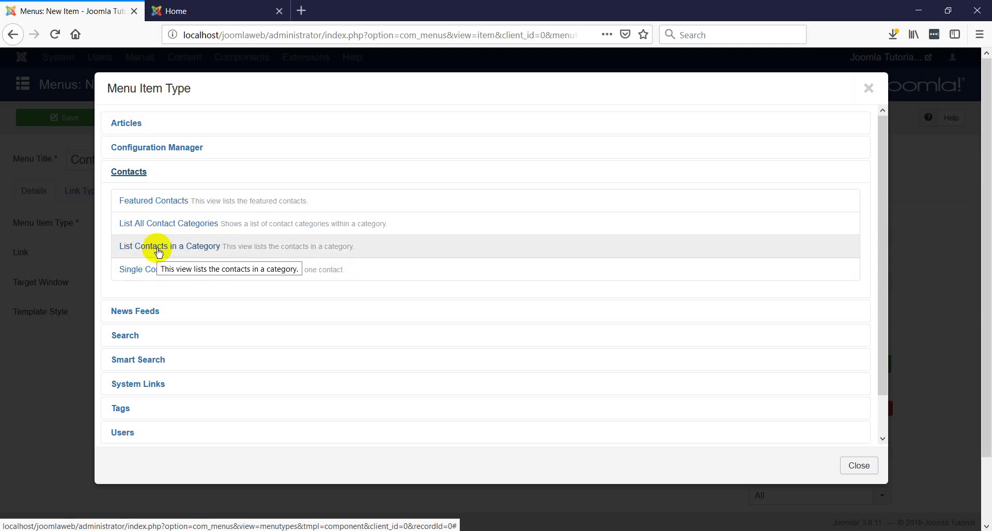
left_click(158, 251)
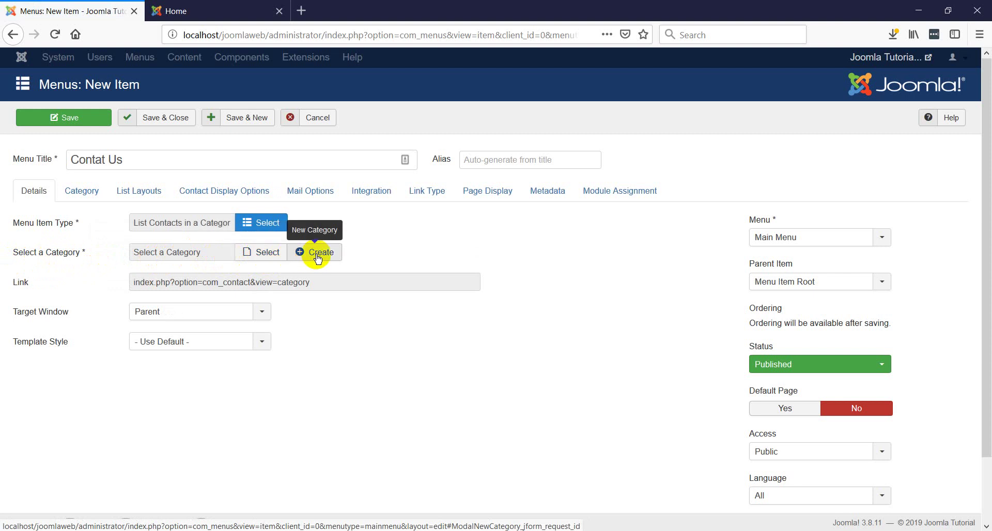
- Choose Admins as the contact category and keep the item in Main Menu
left_click(263, 257)
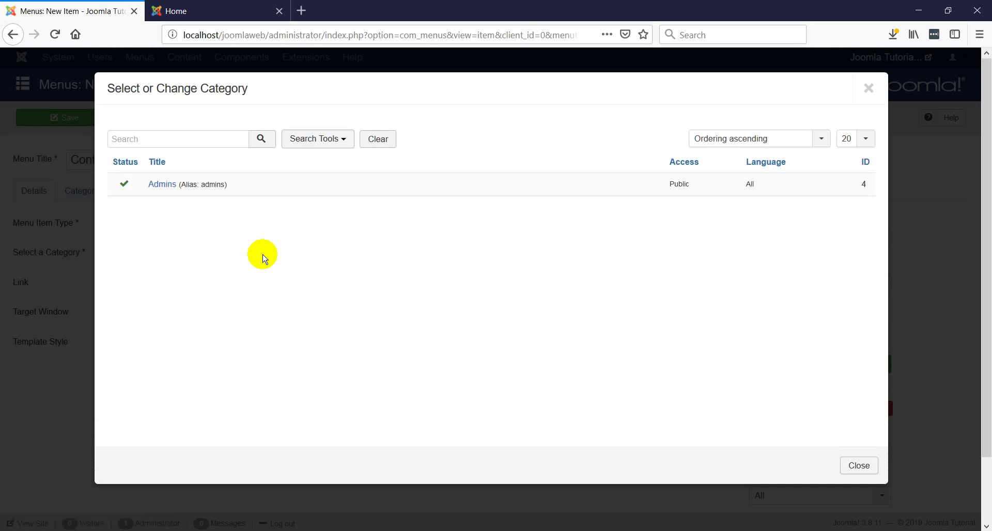
left_click(162, 185)
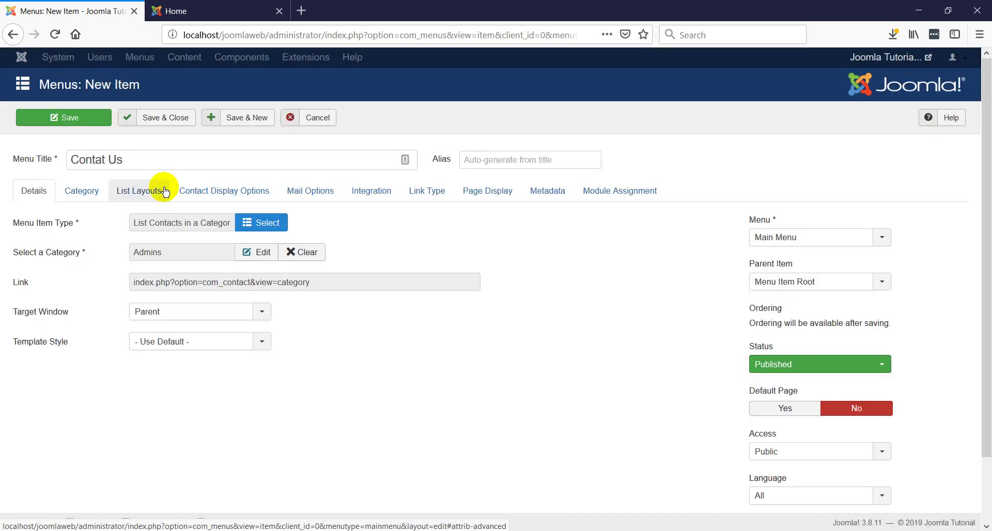
scroll(785, 258, "down", 2)
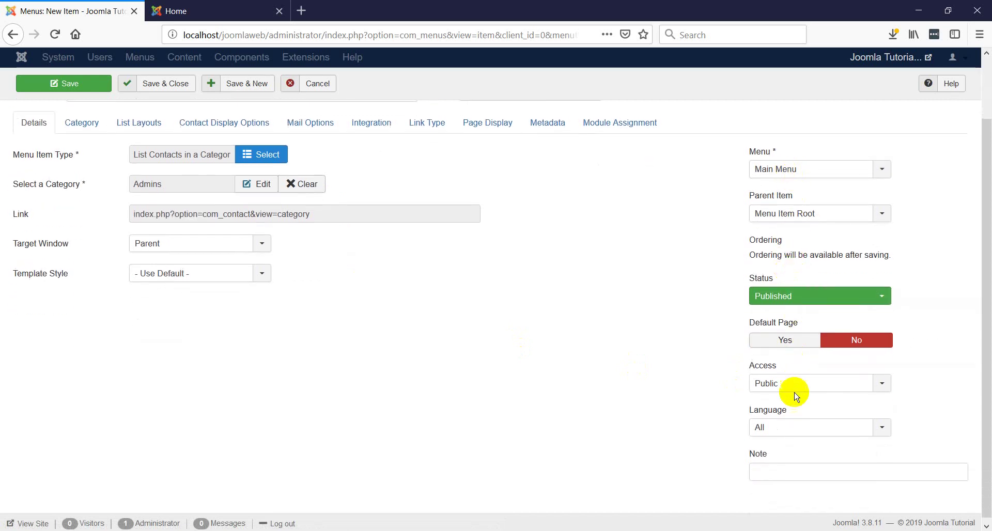
left_click(781, 171)
left_click(781, 174)
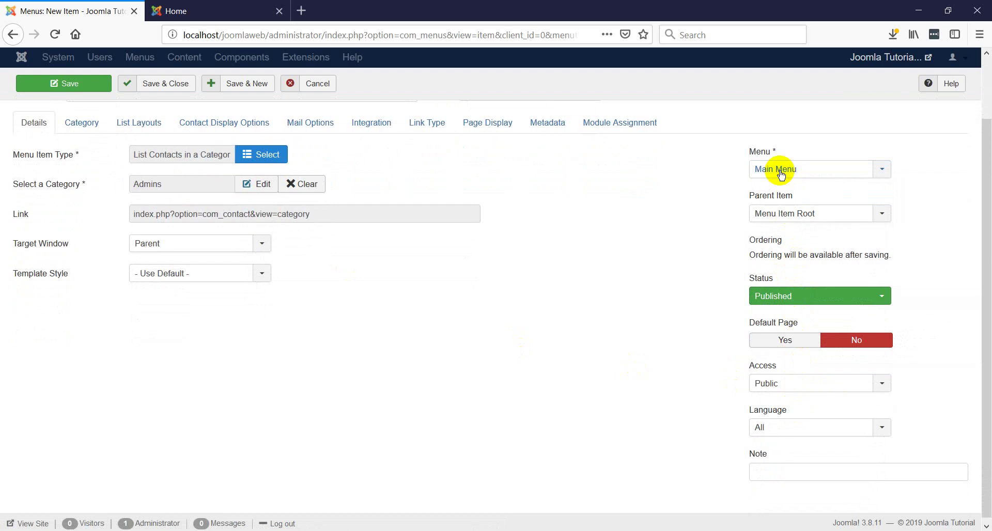
- Keep Menu Item Root as the parent item and save and close Contat Us
left_click(783, 217)
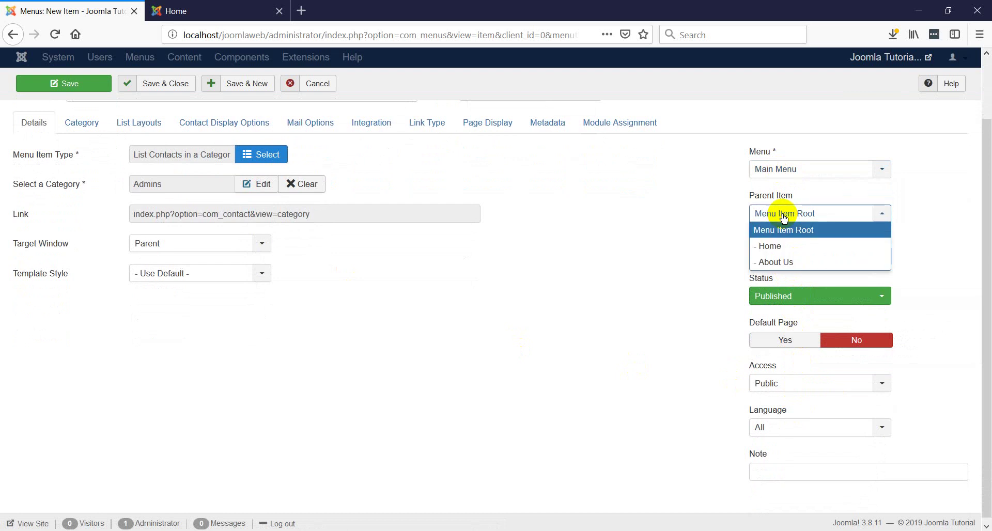
left_click(783, 217)
left_click(784, 217)
left_click(784, 217)
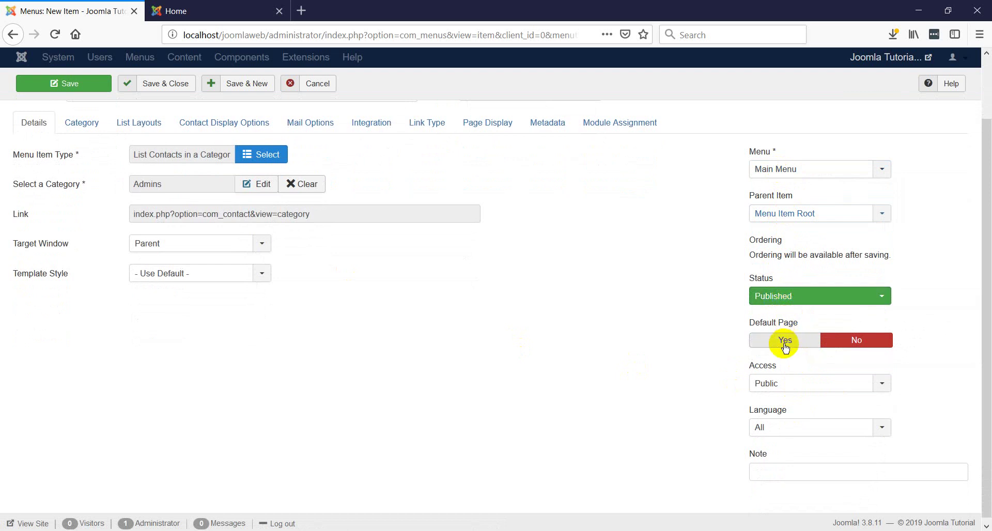
scroll(497, 391, "up", 3)
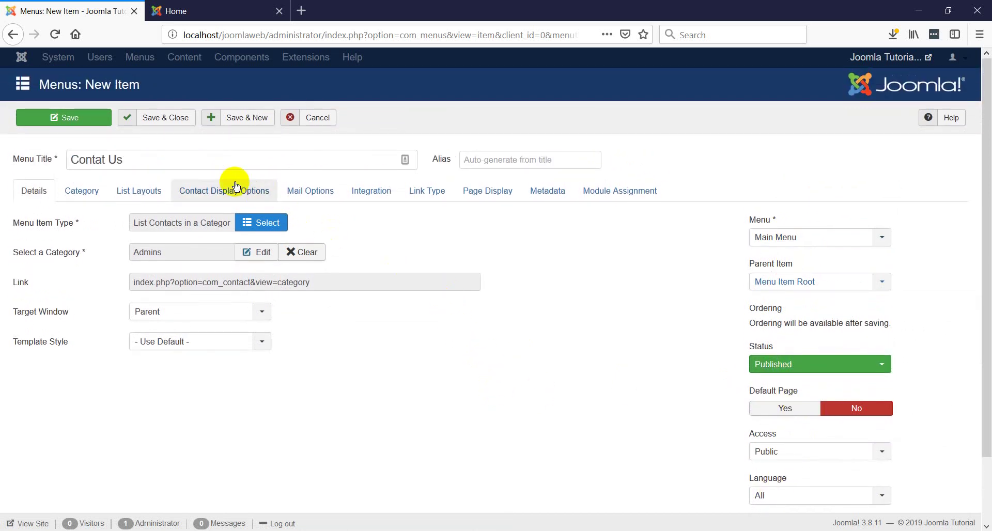
left_click(174, 122)
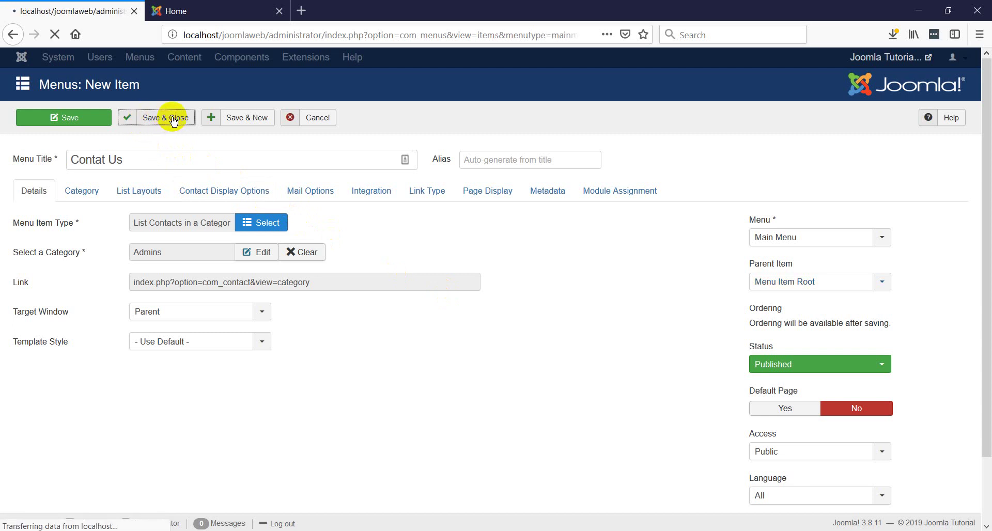
- Reload the public site and open the Web Designer contact page from the Admins category
left_click(194, 13)
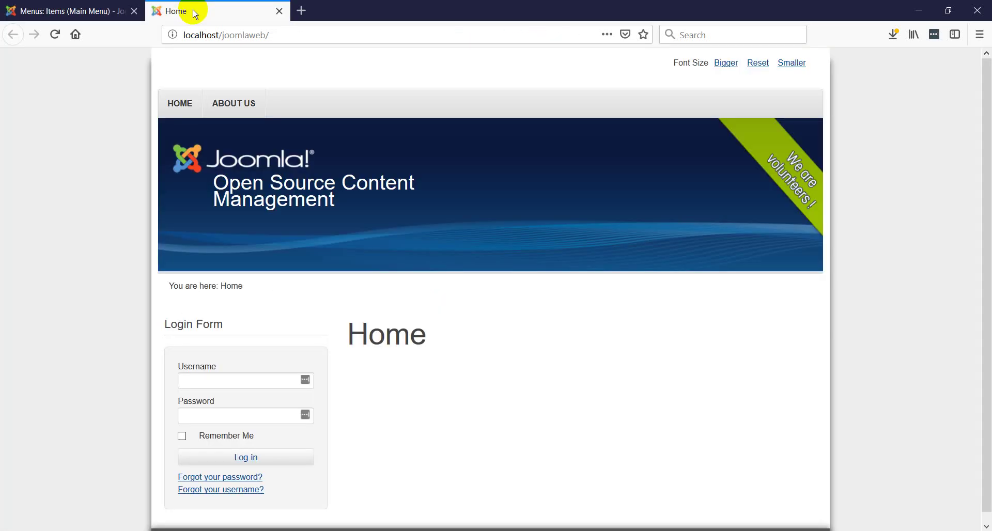
left_click(55, 35)
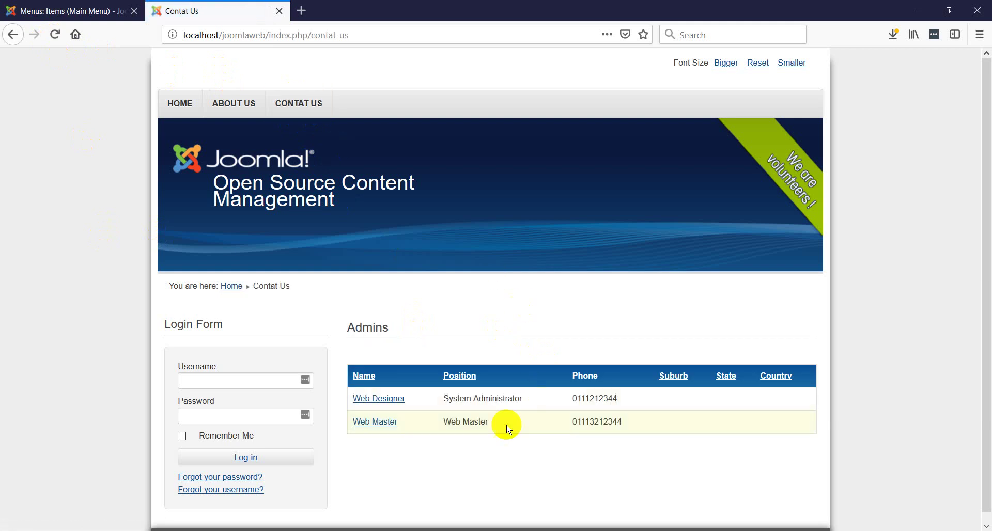
scroll(465, 398, "down", 1)
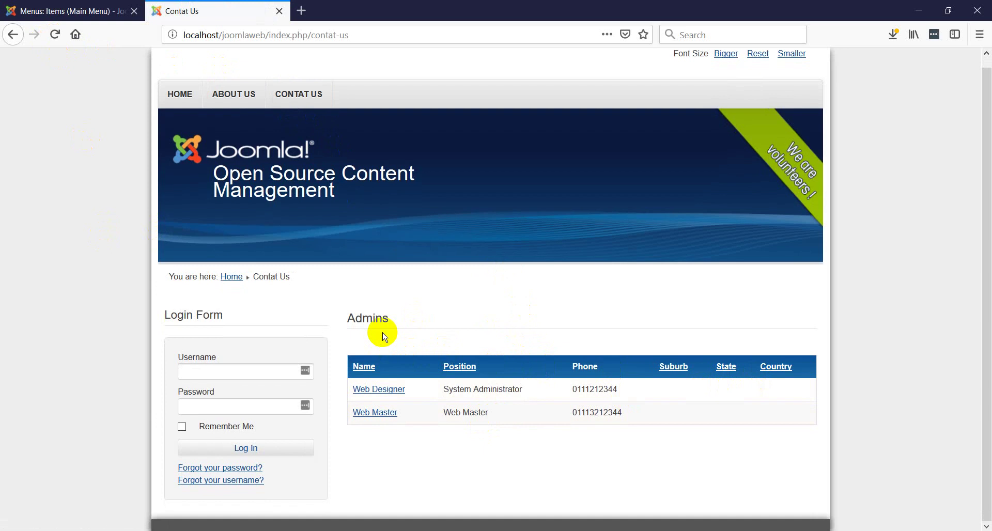
left_click_drag(349, 320, 406, 329)
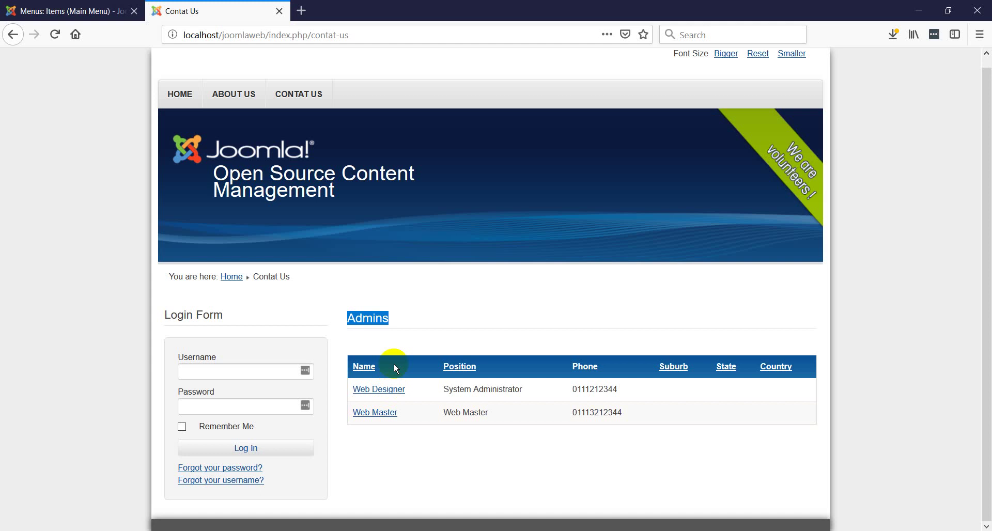
triple_click(378, 395)
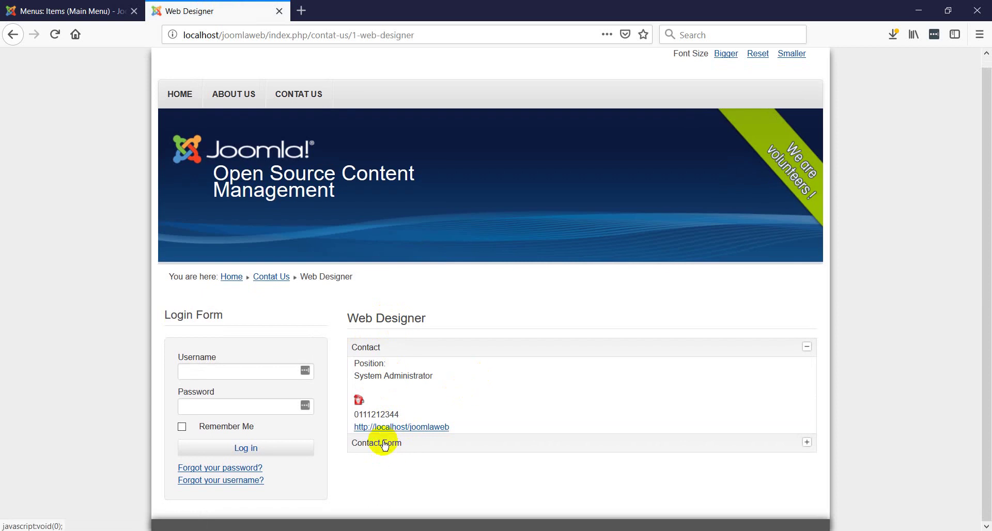
- Expand and collapse the Web Designer contact details and email form, then return home
left_click(384, 443)
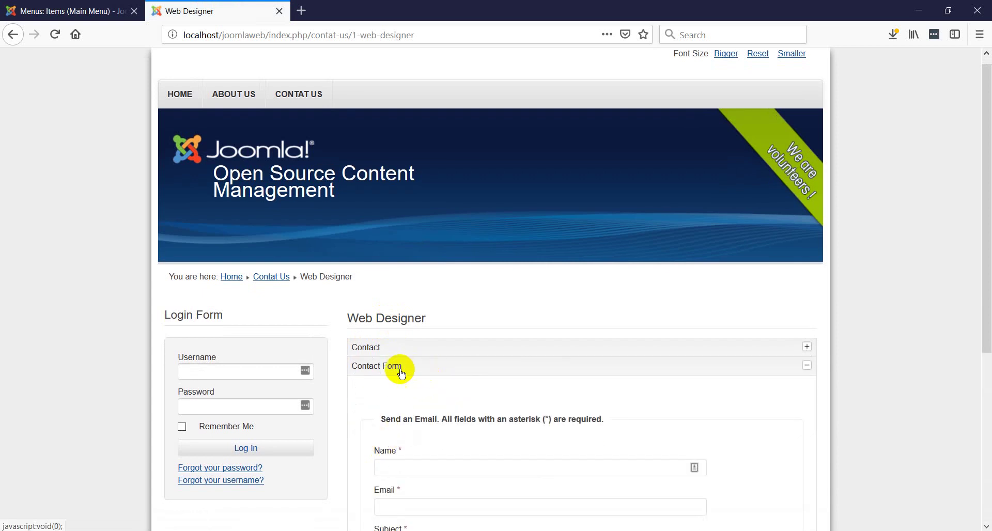
scroll(400, 373, "down", 4)
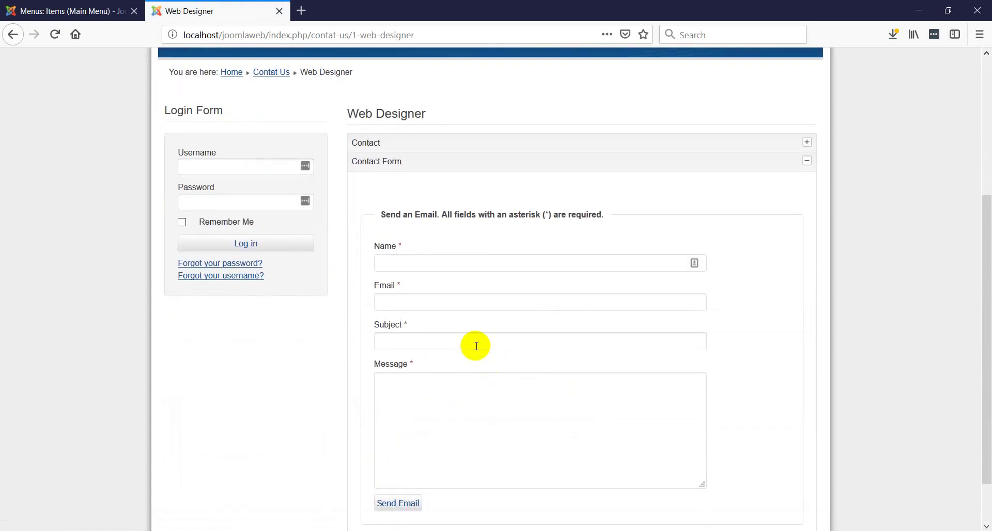
left_click(382, 142)
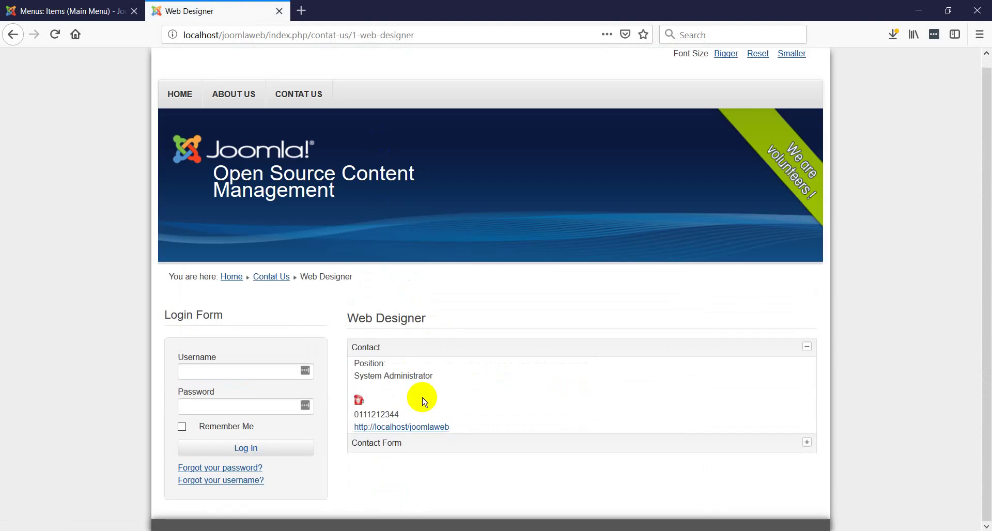
left_click(388, 446)
scroll(483, 407, "down", 2)
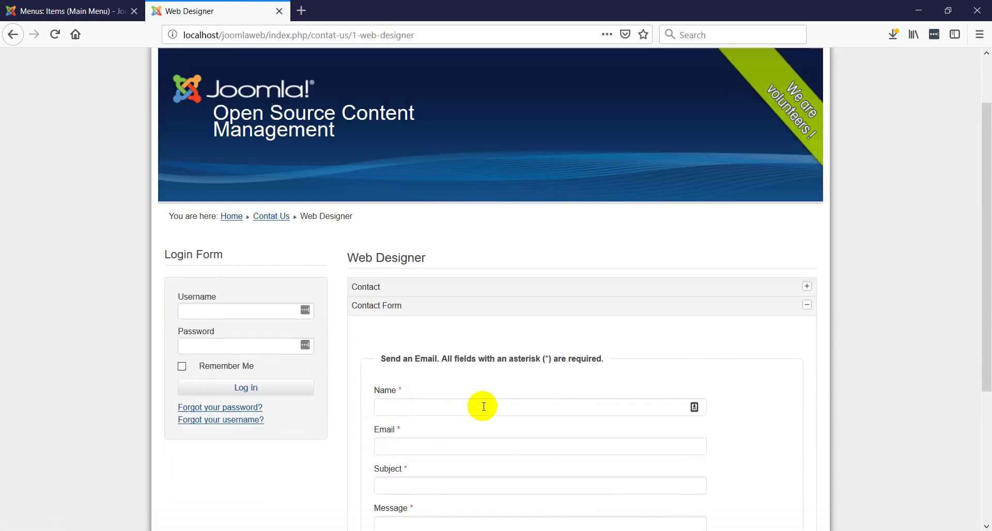
scroll(483, 407, "down", 2)
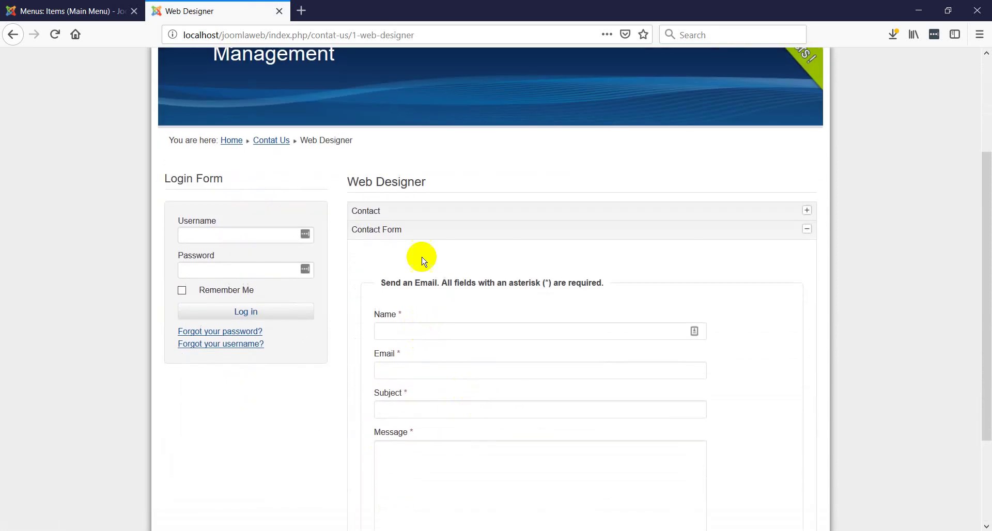
left_click(421, 229)
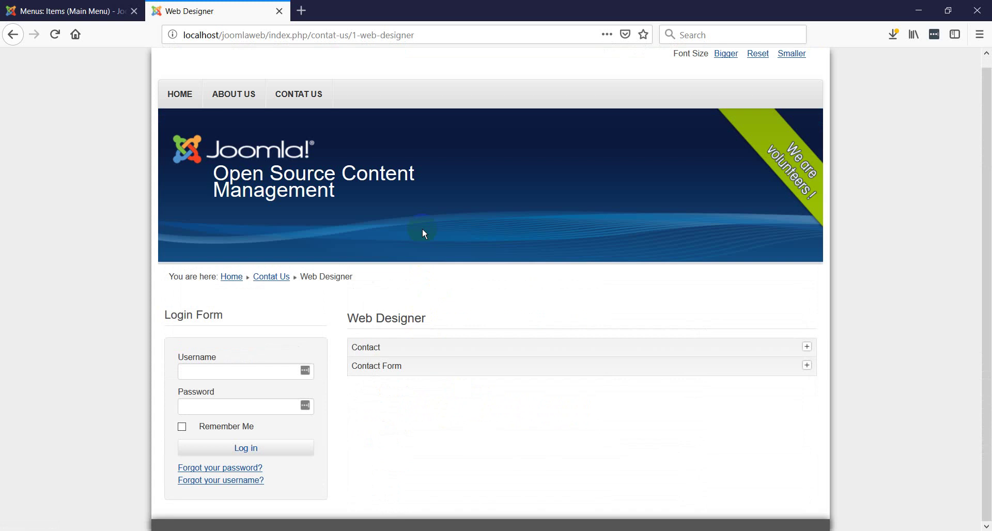
left_click(177, 97)
- Change the Contat Us item type to Contacts > Single Contact
left_click(93, 12)
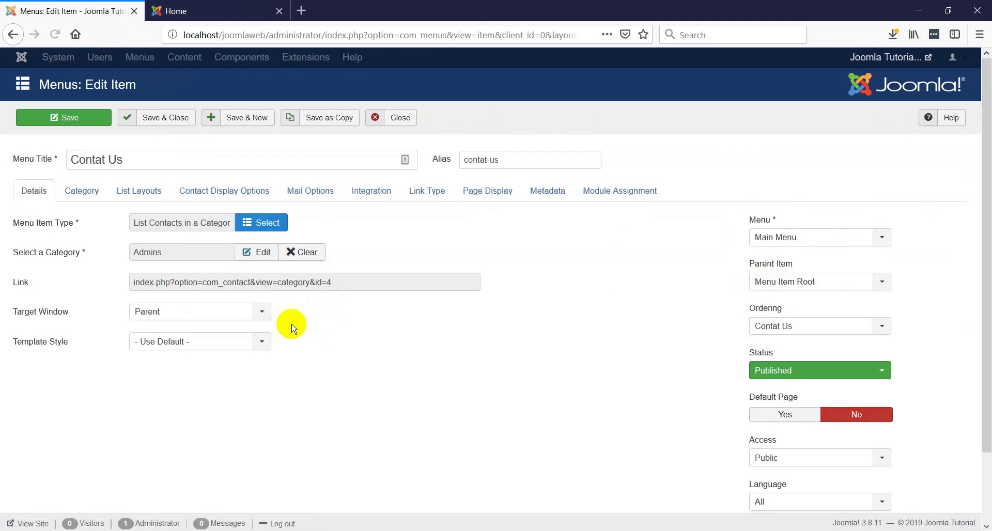
left_click(262, 225)
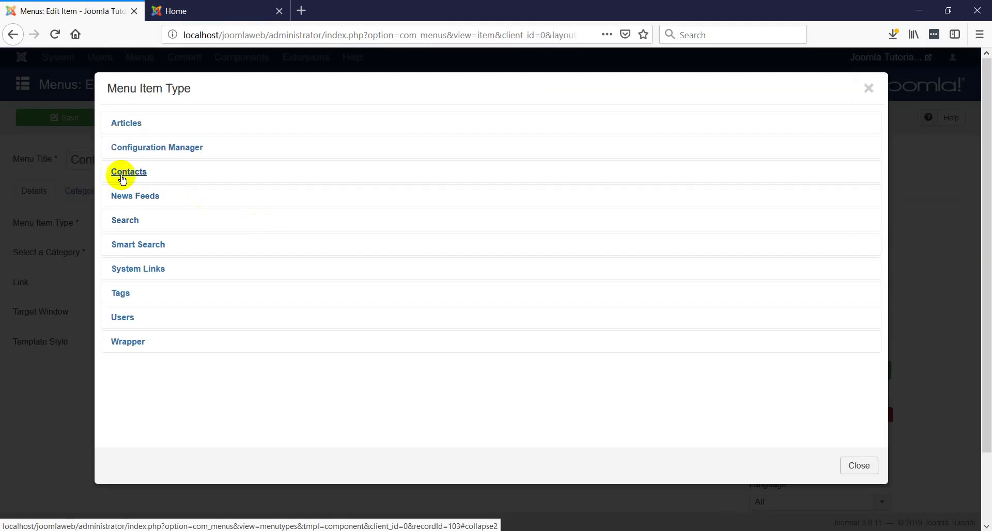
left_click(122, 175)
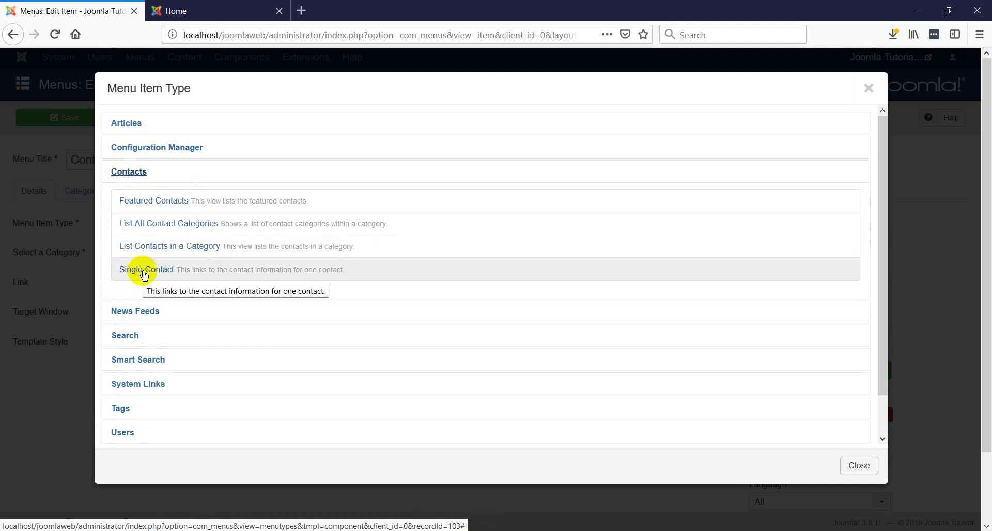
left_click(144, 272)
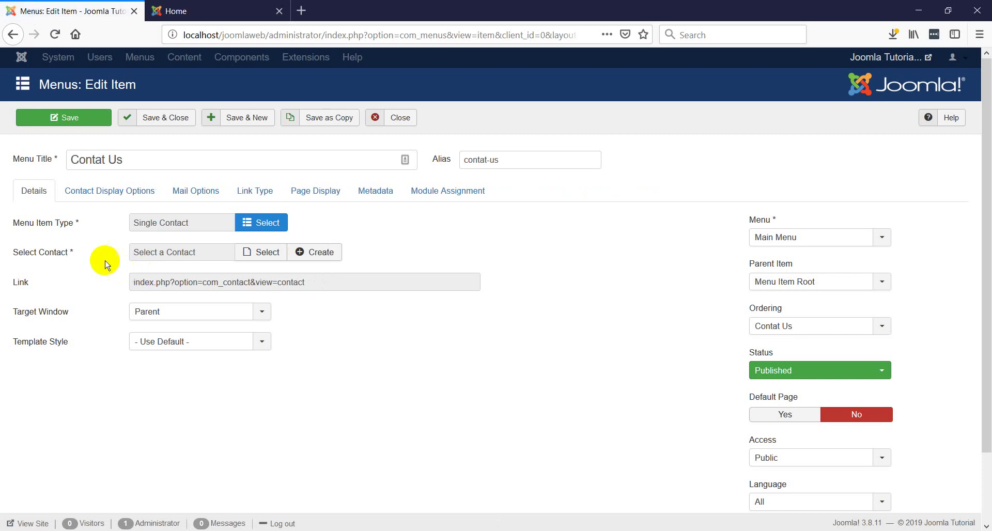
- Select Web Master as the linked contact and save and close the item
left_click(264, 253)
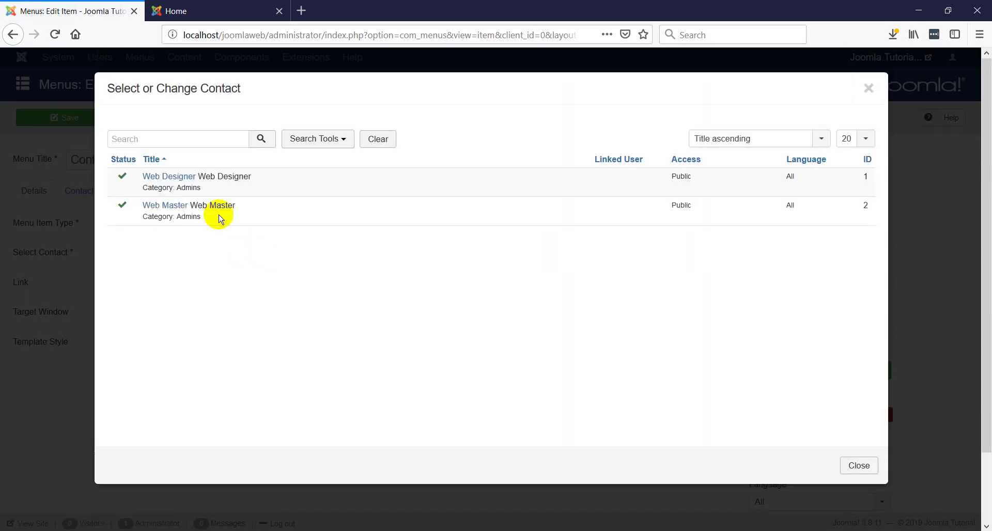
left_click(168, 206)
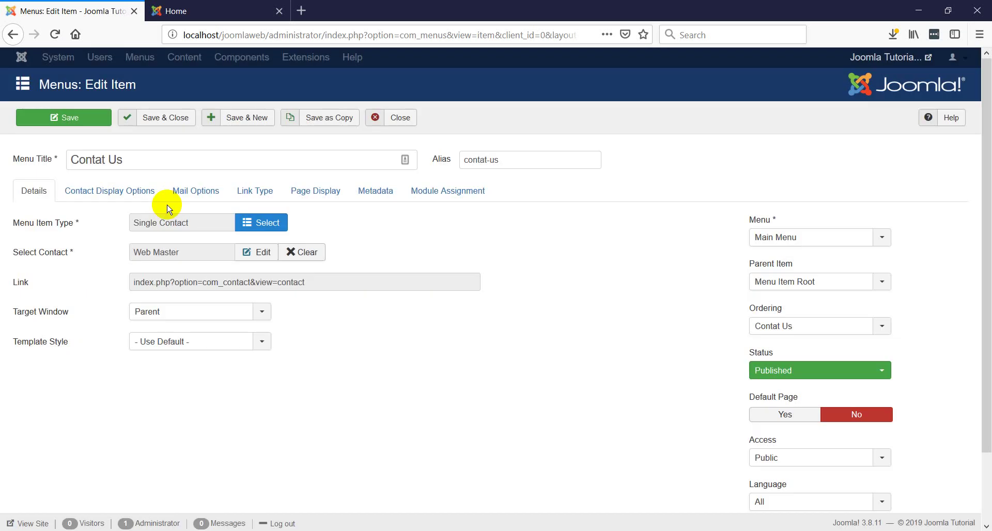
left_click(164, 118)
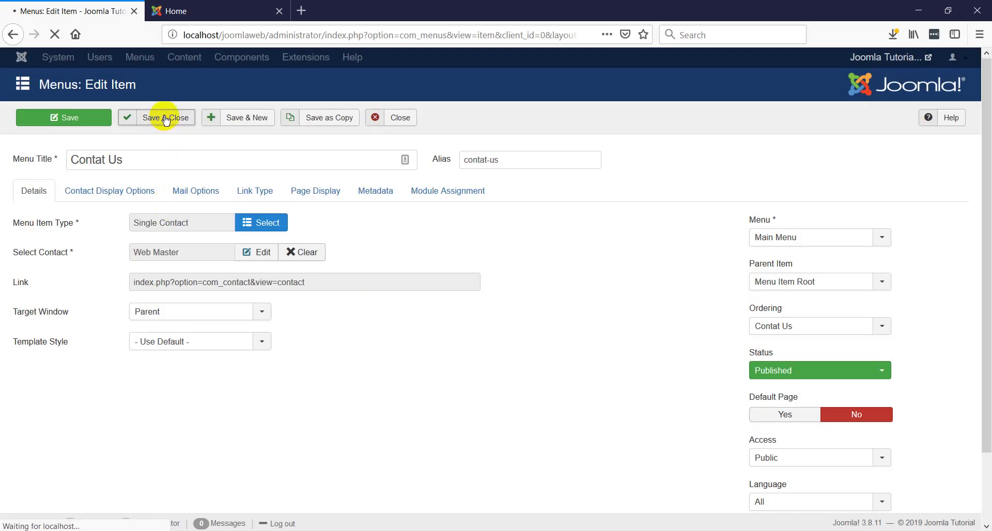
left_click(196, 10)
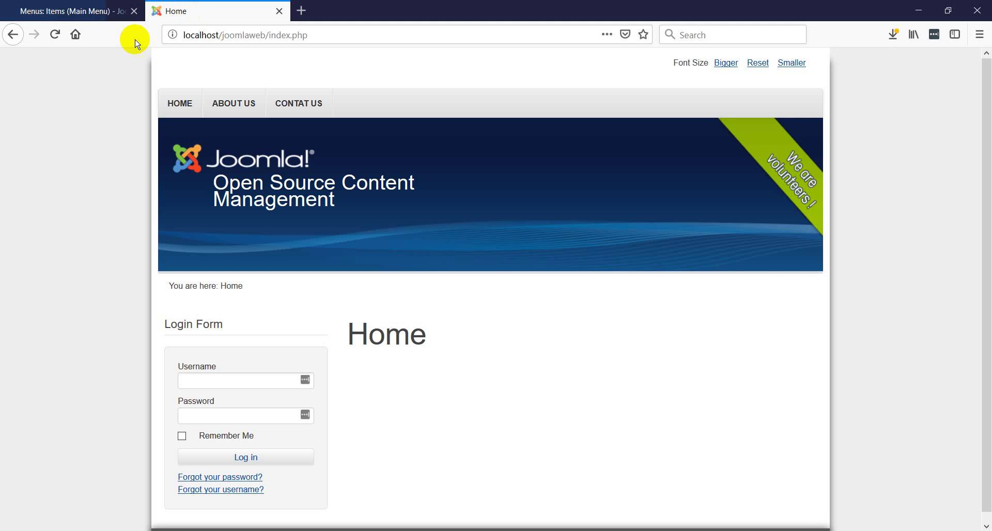
- Reload the site, open Contact Us, and expand Web Master's contact details and email form
left_click(54, 34)
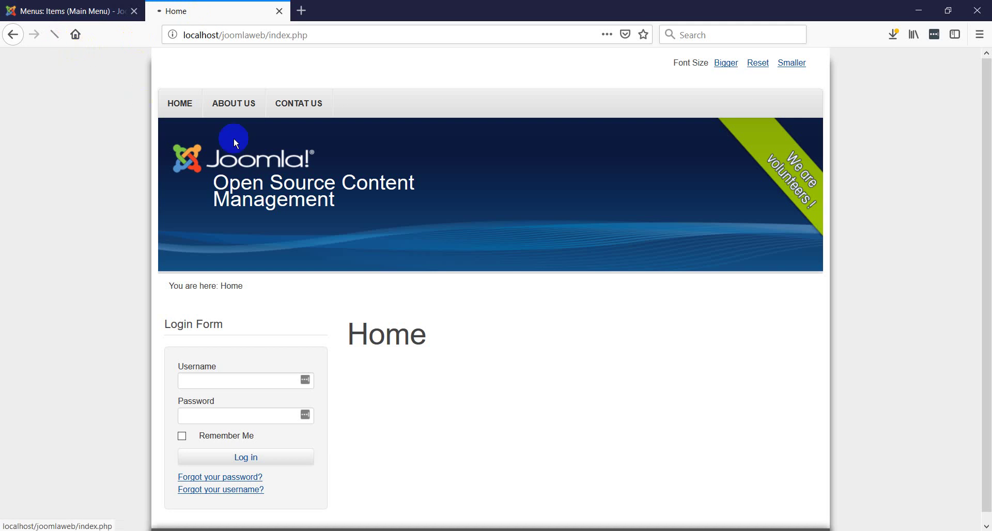
left_click(298, 106)
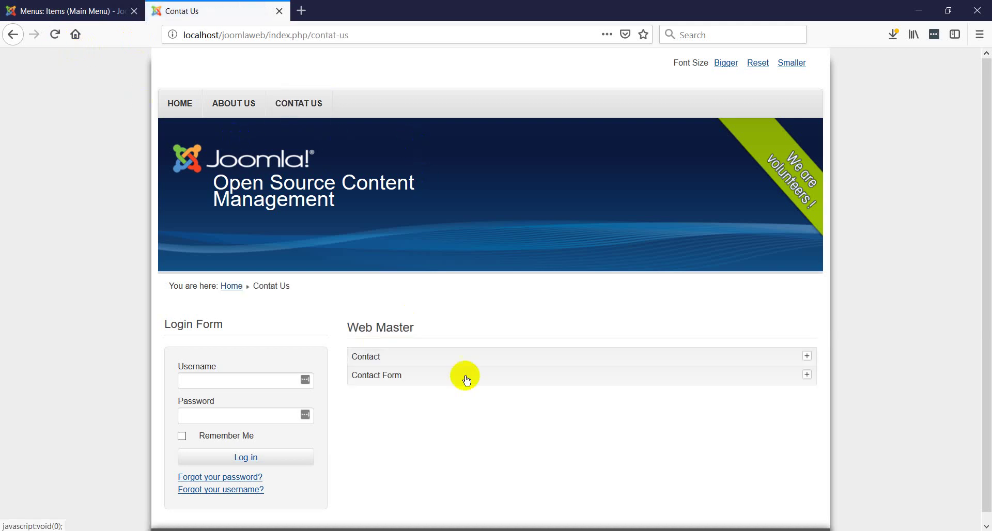
scroll(473, 398, "down", 1)
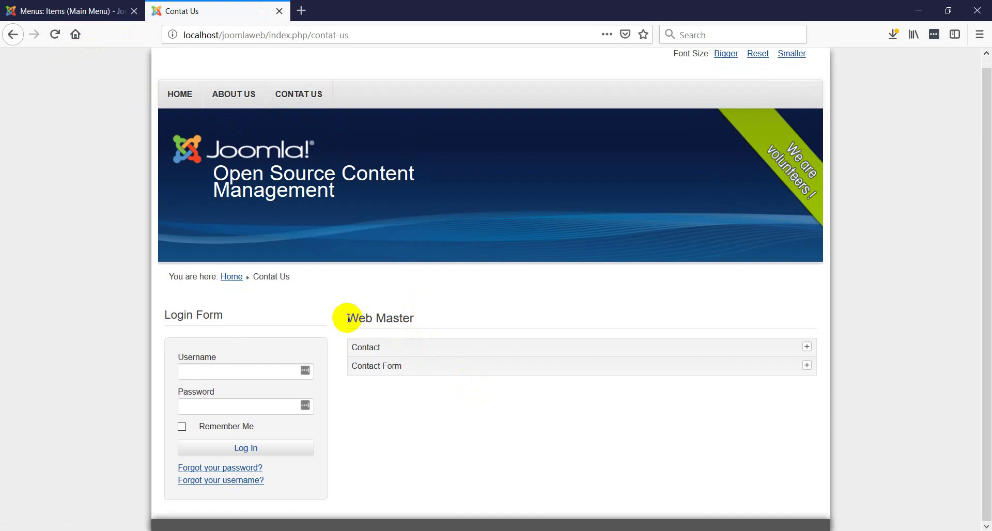
left_click_drag(348, 317, 355, 320)
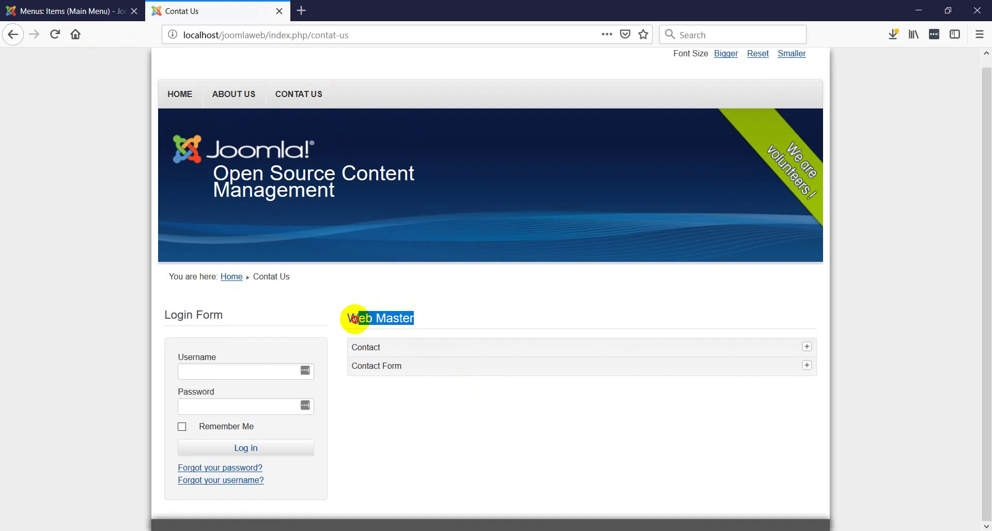
left_click(389, 354)
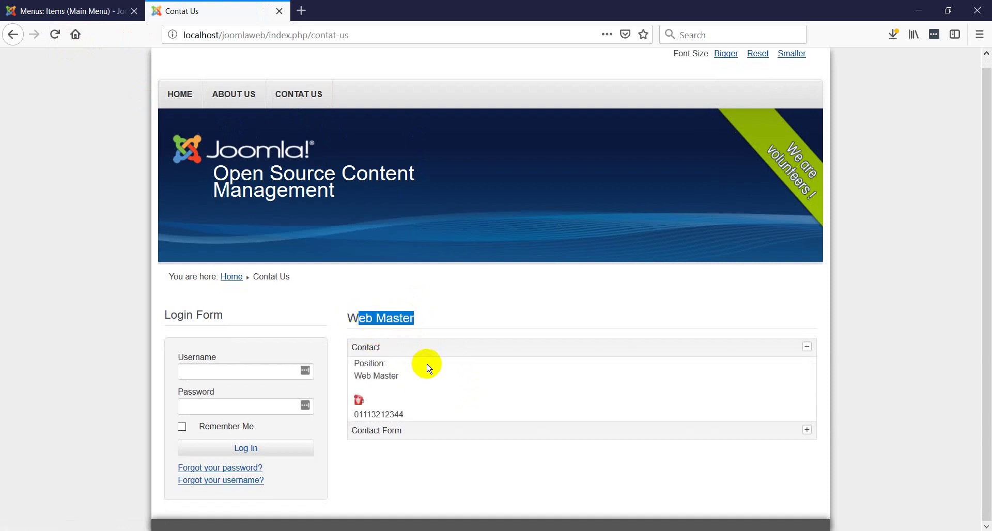
left_click(406, 431)
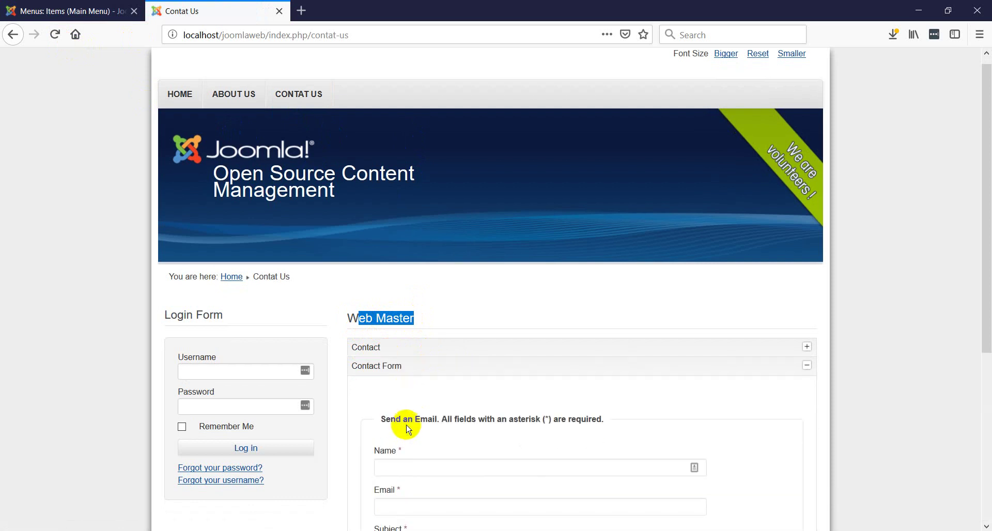
scroll(443, 392, "down", 4)
scroll(443, 391, "up", 3)
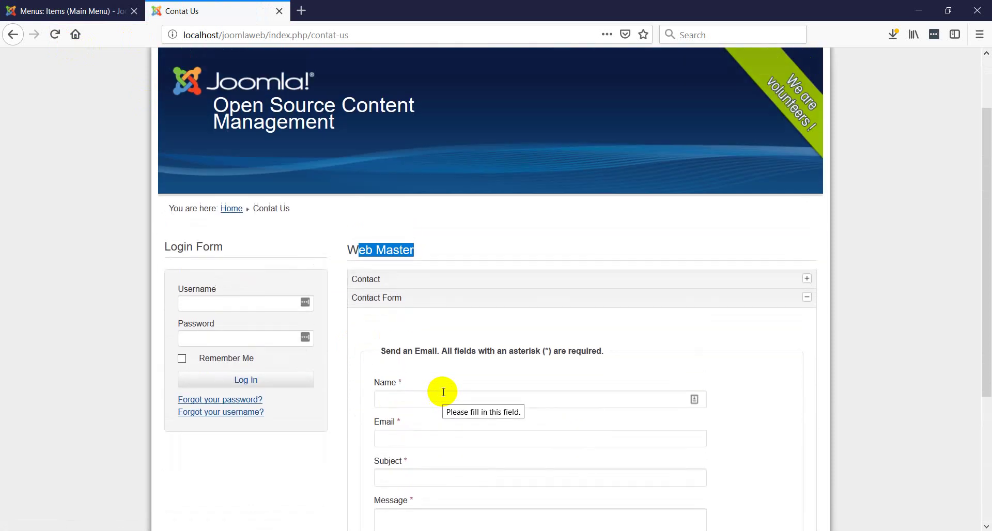
scroll(491, 301, "up", 2)
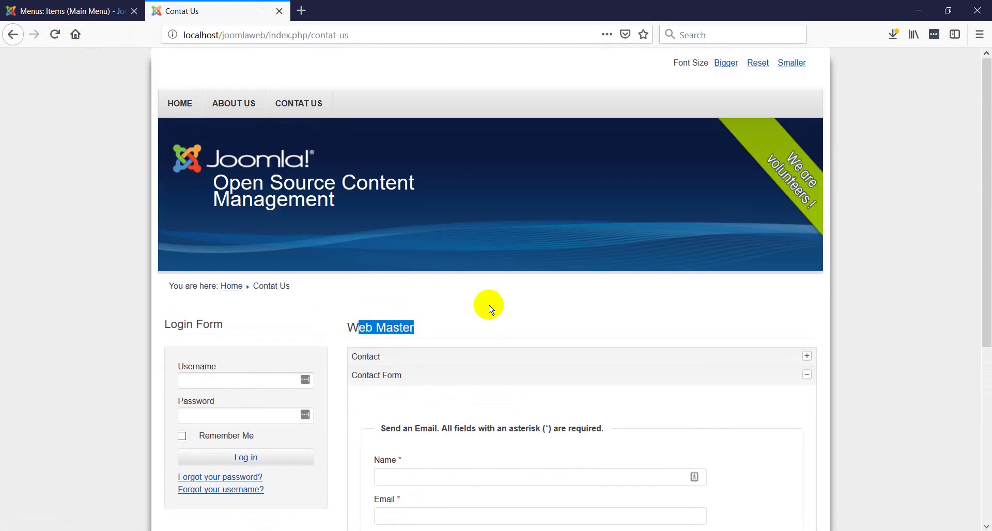
left_click(88, 10)
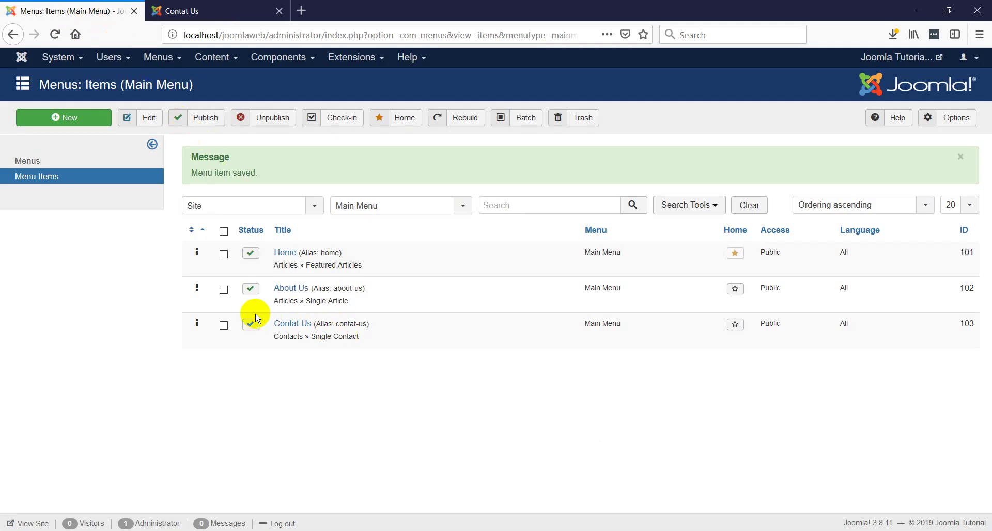
- Create a new Main Menu item, closing the Menu Item Type list without choosing, and focus its title
left_click(82, 124)
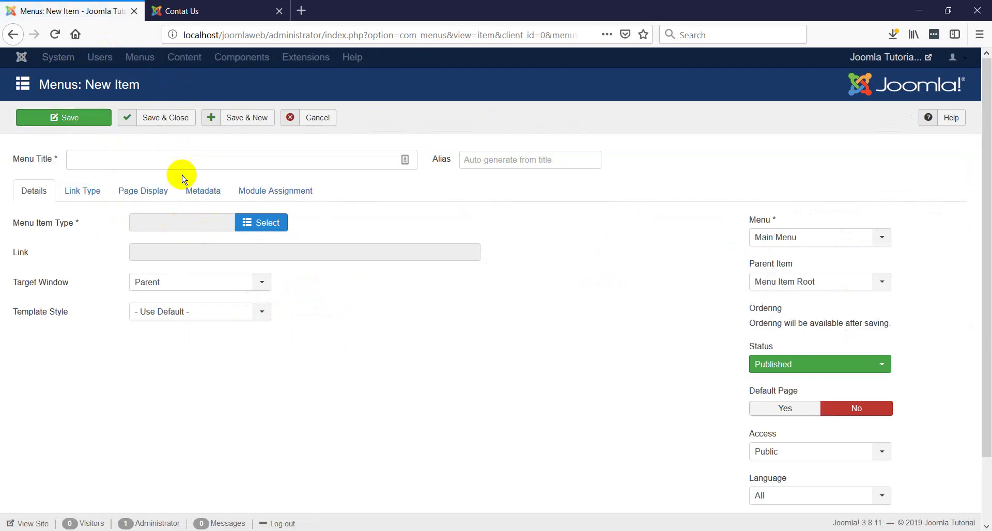
left_click(247, 228)
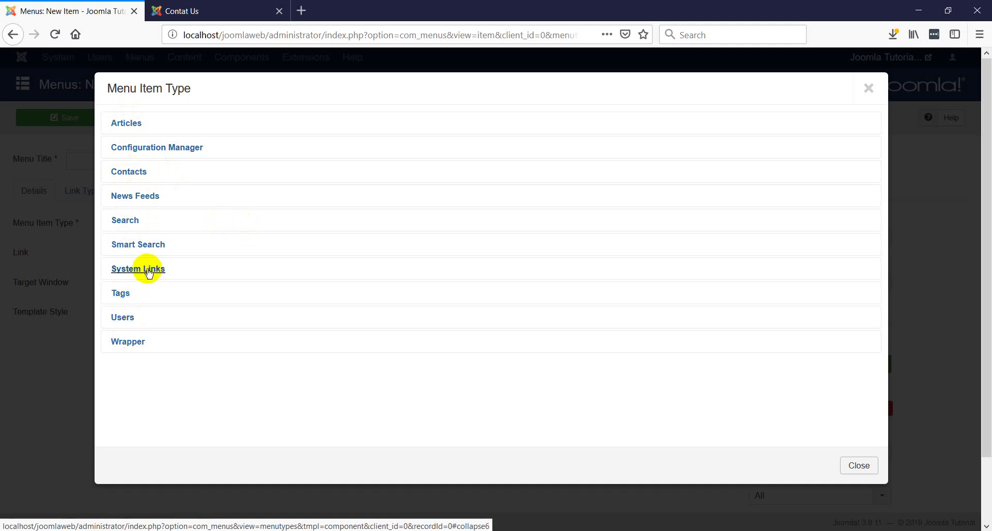
left_click(869, 88)
left_click(225, 157)
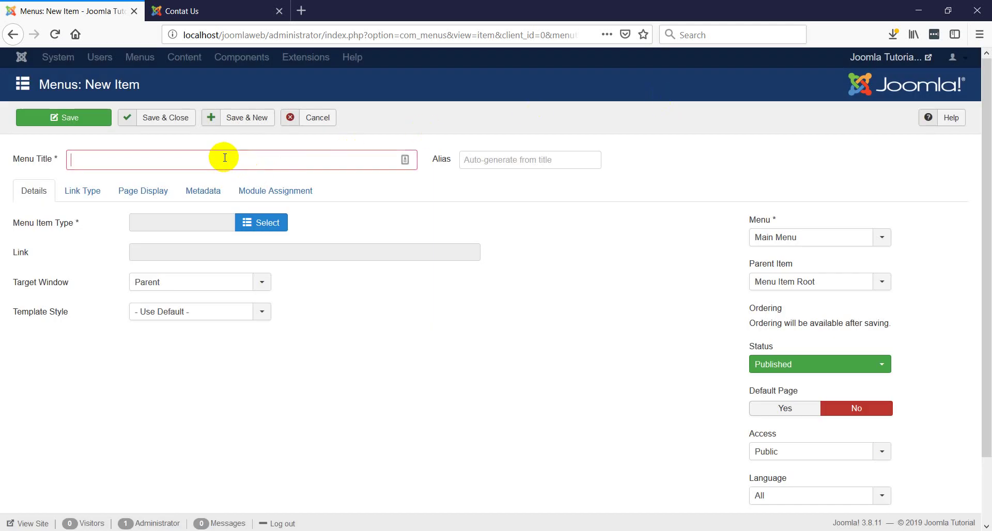
- Title the item 'Related Links' and set its type to System Links > URL
type("R")
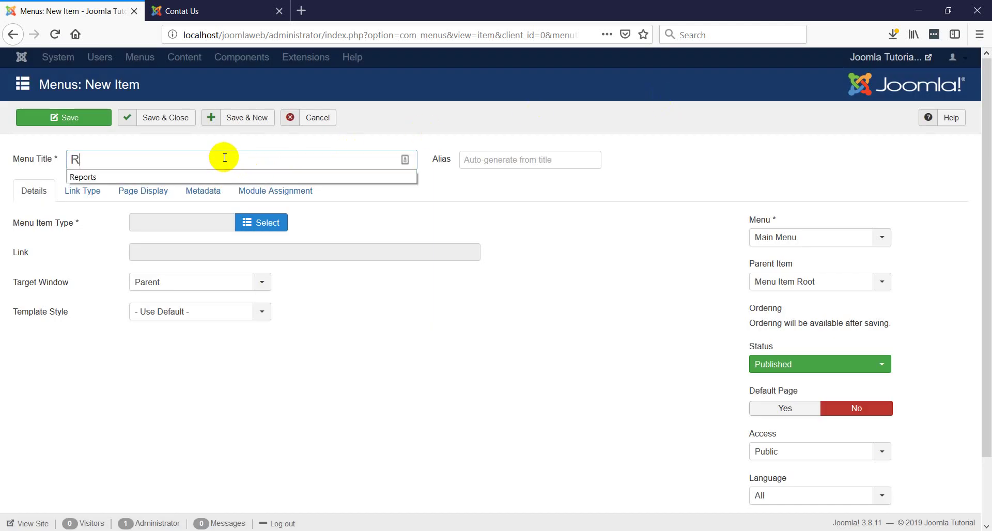
type("elated Links")
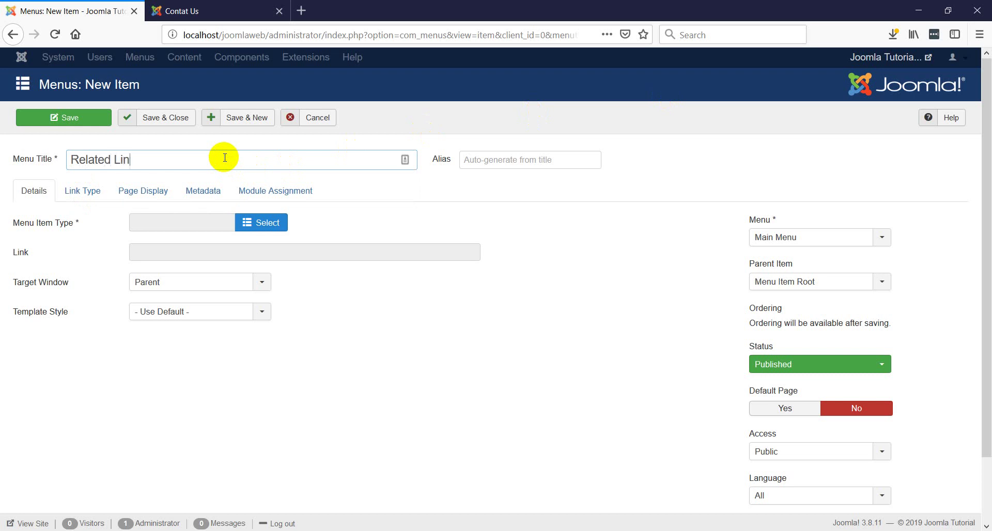
left_click(258, 222)
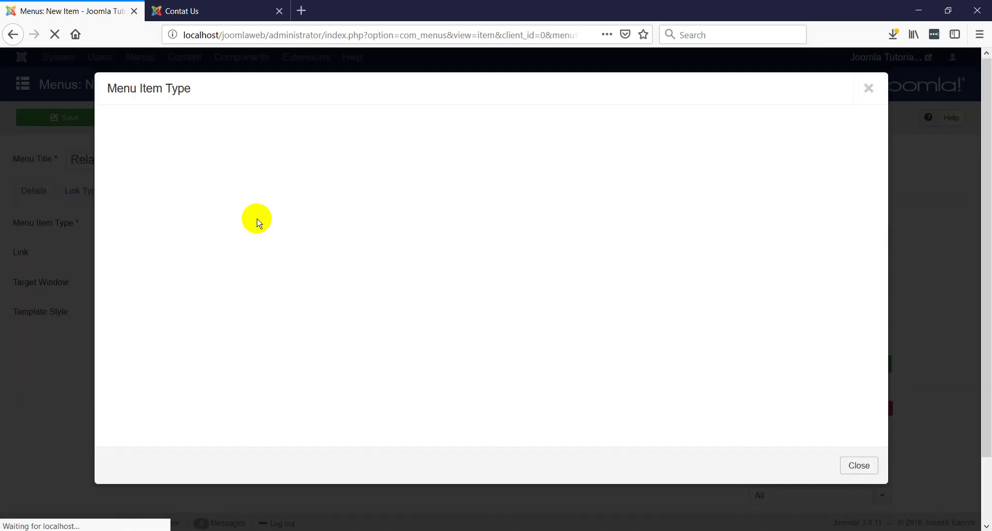
left_click(142, 273)
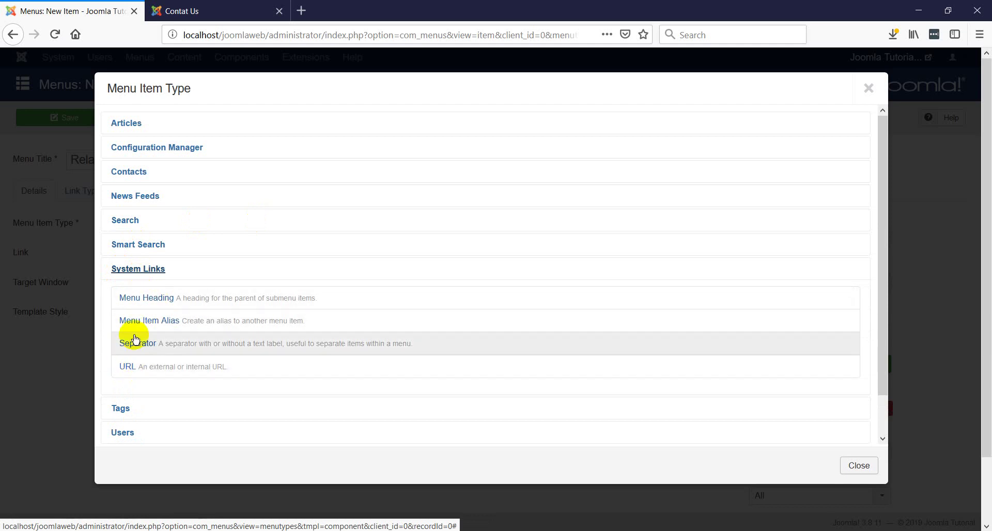
left_click(127, 368)
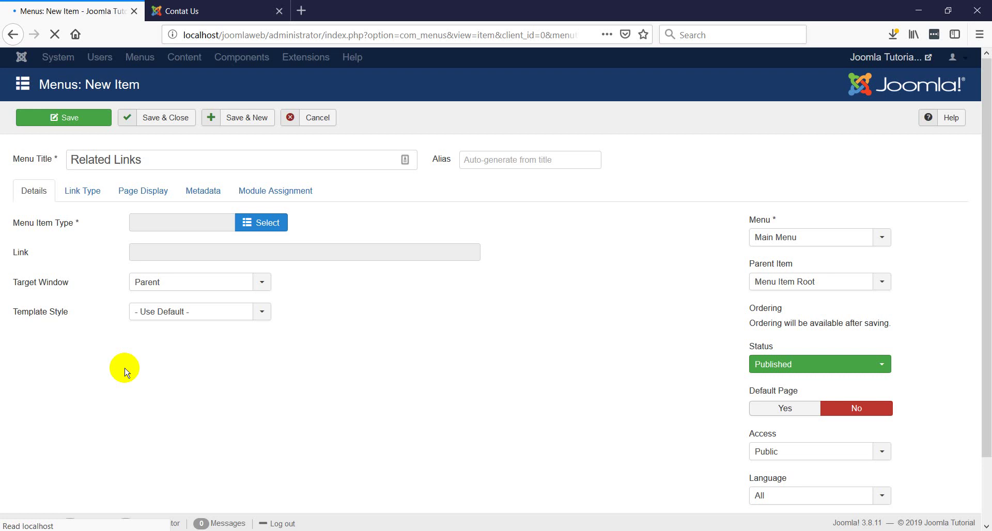
- Enter # in the Link field and dismiss the autocomplete suggestion
left_click(160, 252)
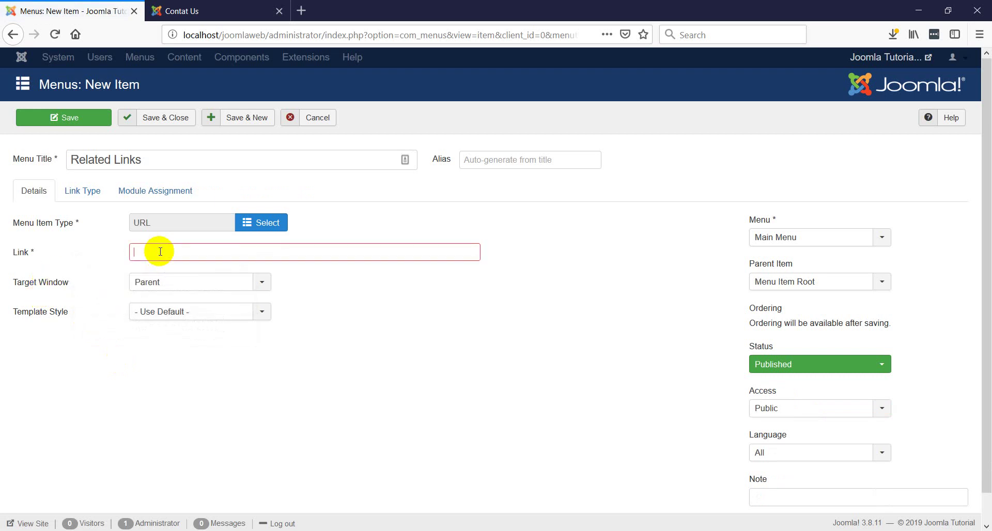
type("#")
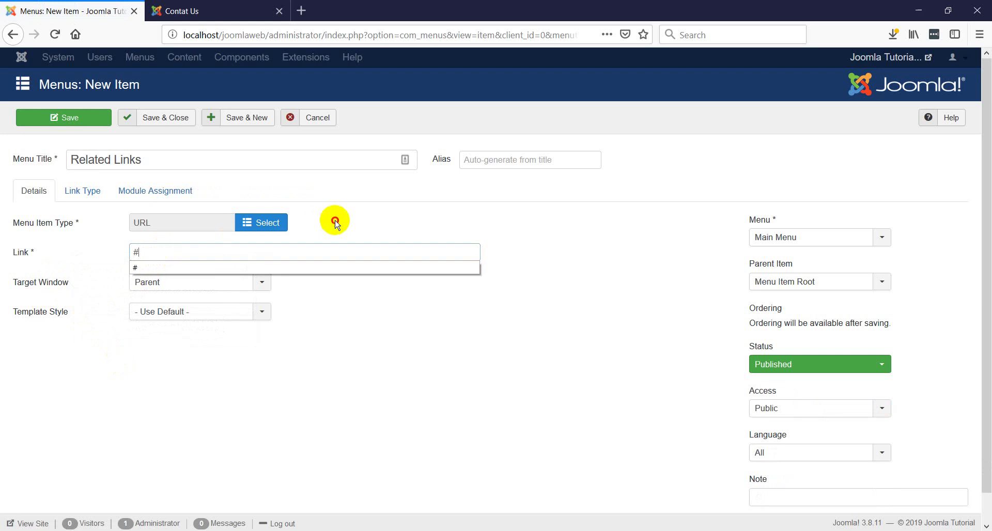
left_click(333, 221)
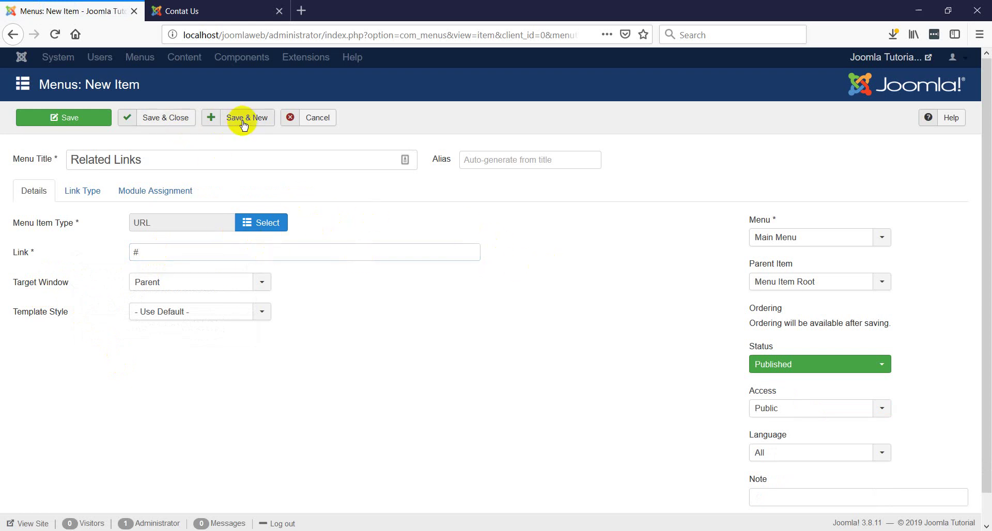
left_click_drag(142, 162, 71, 161)
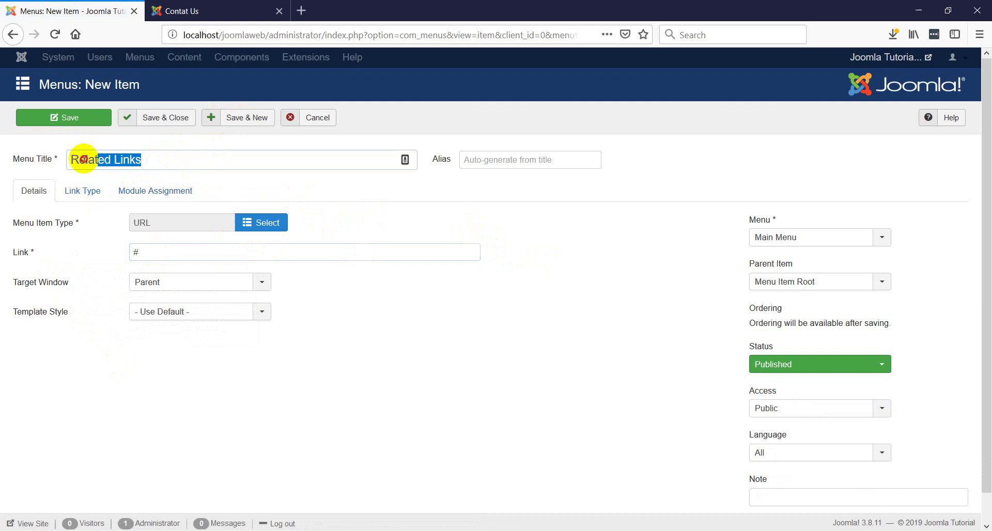
left_click(410, 224)
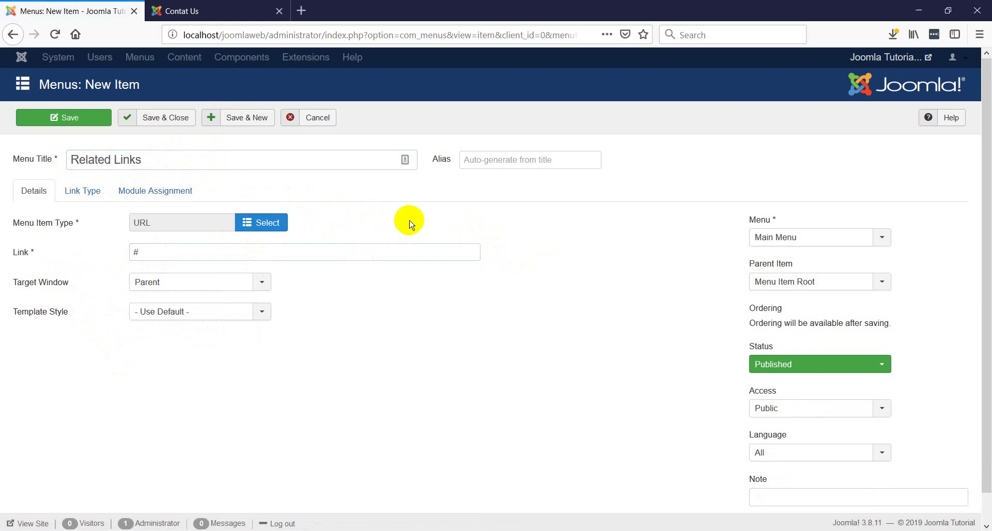
- Save Related Links with Save & New and title the next item 'Localhost'
left_click(246, 118)
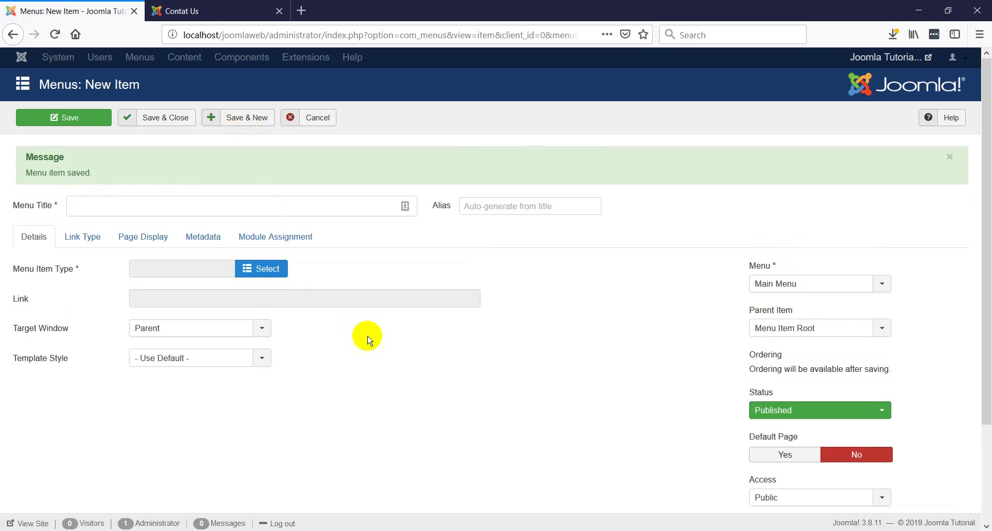
left_click(70, 206)
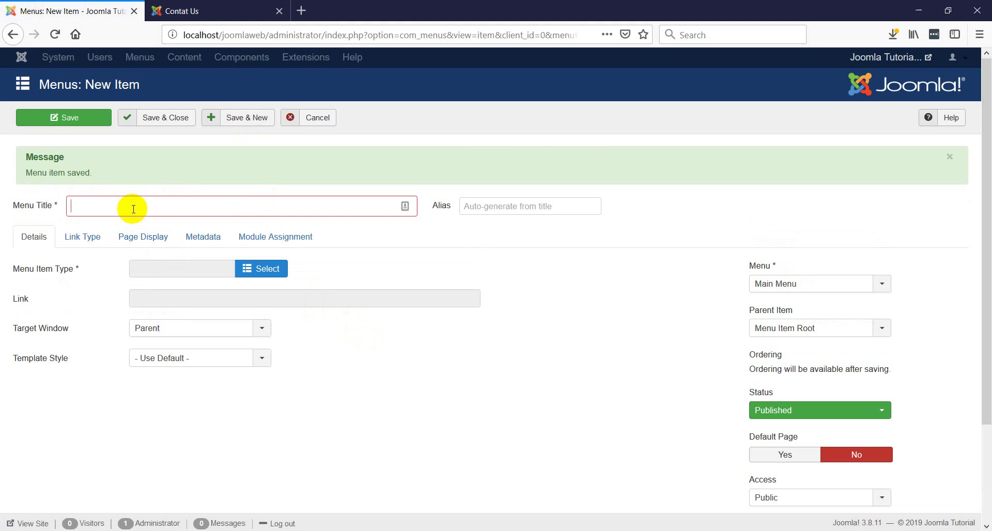
type("L")
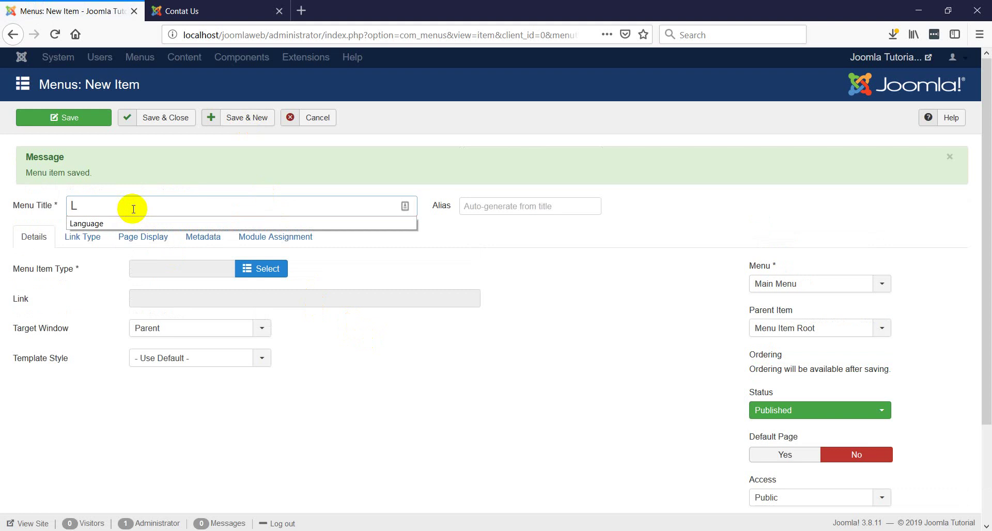
type("ocalhost")
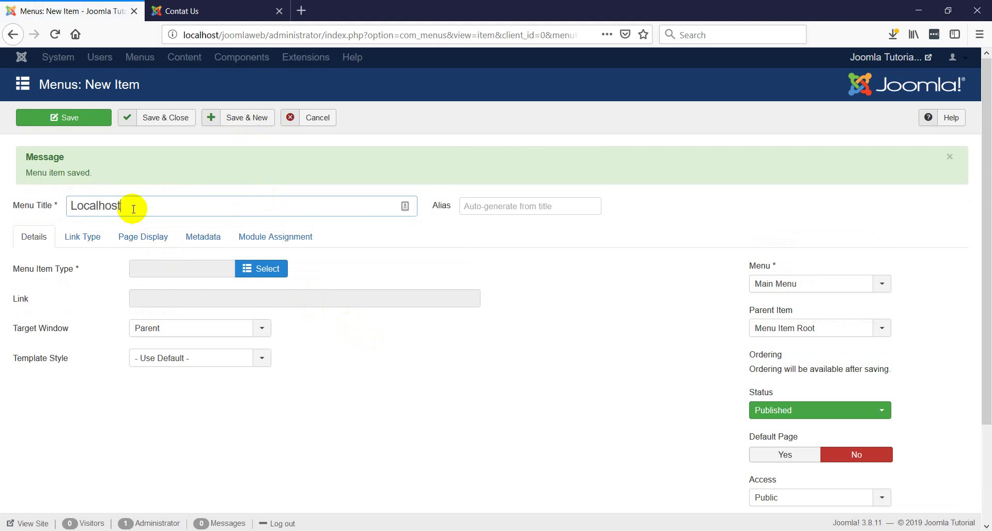
left_click(255, 273)
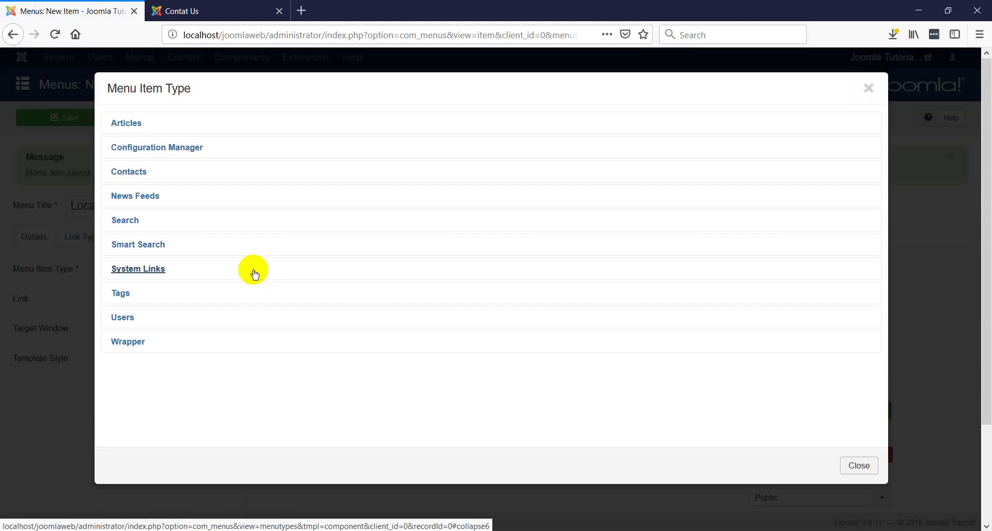
left_click(134, 269)
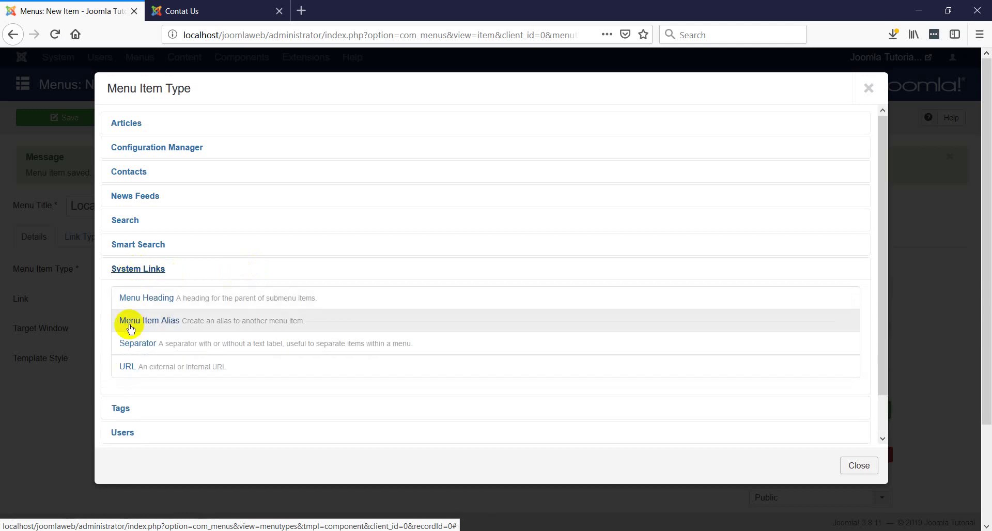
left_click(127, 368)
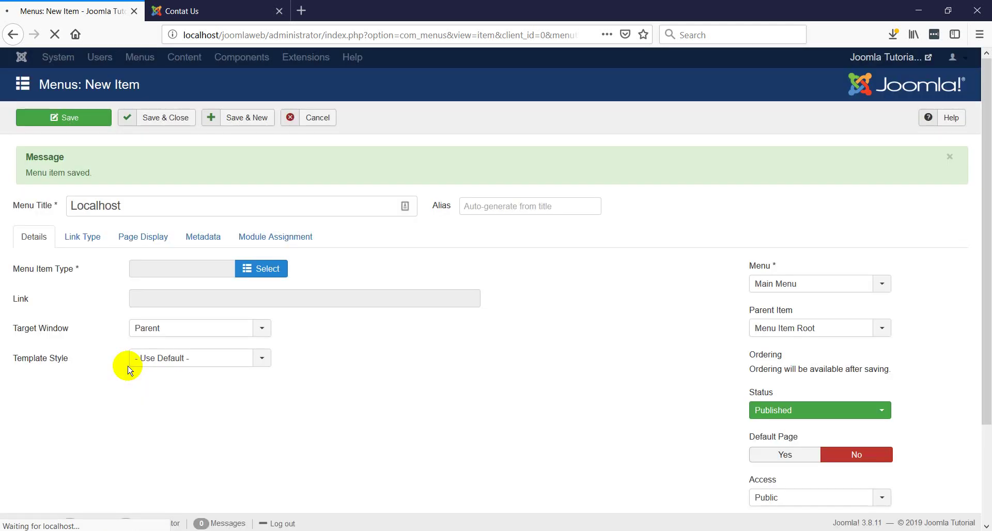
left_click(166, 251)
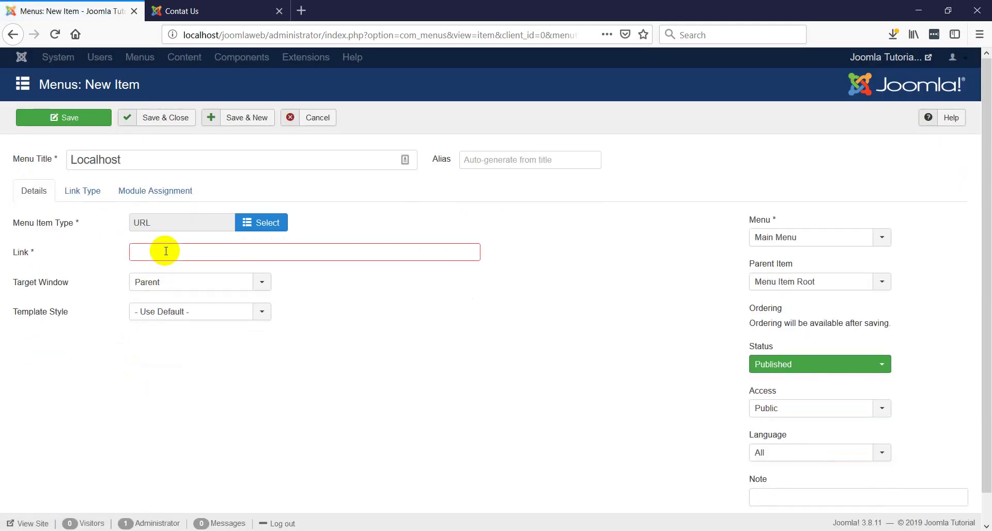
type("http")
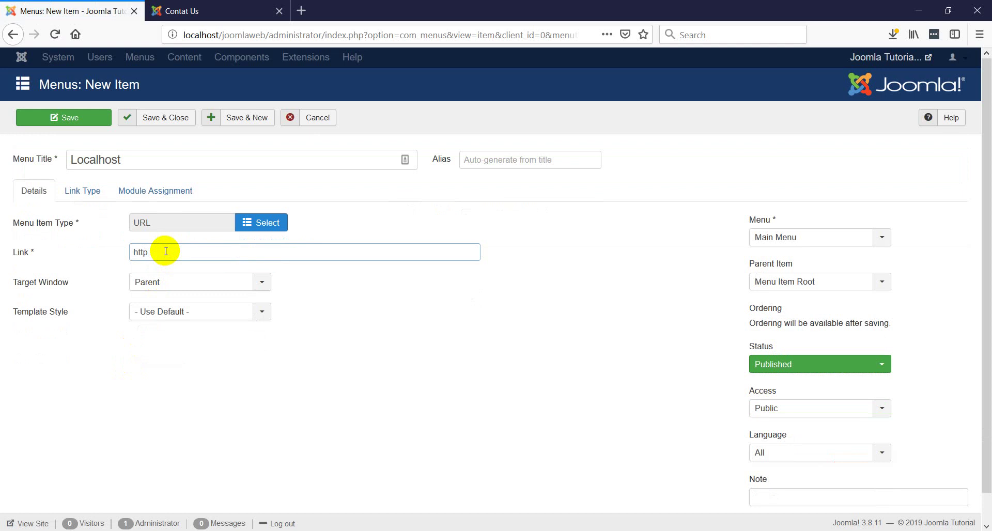
type("://localhost/joomlaweb")
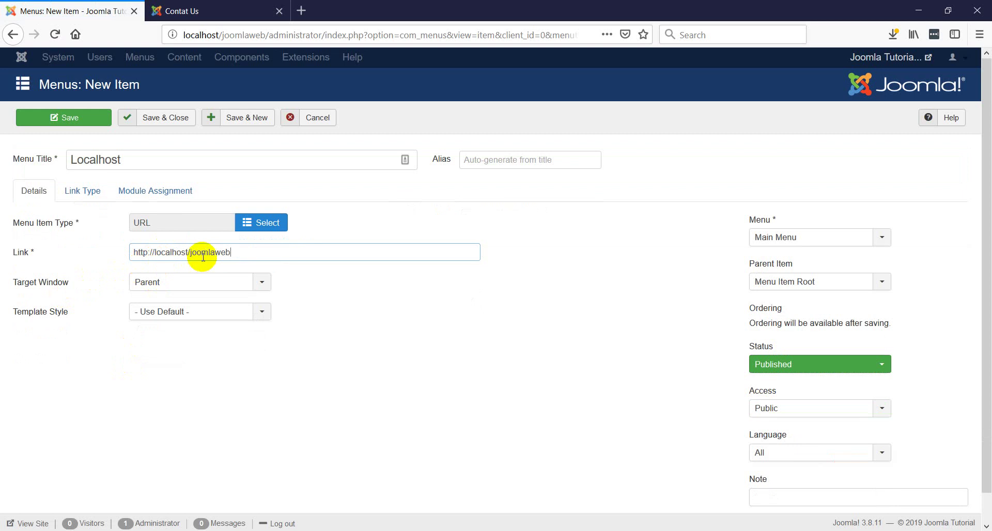
mouse_move(42, 285)
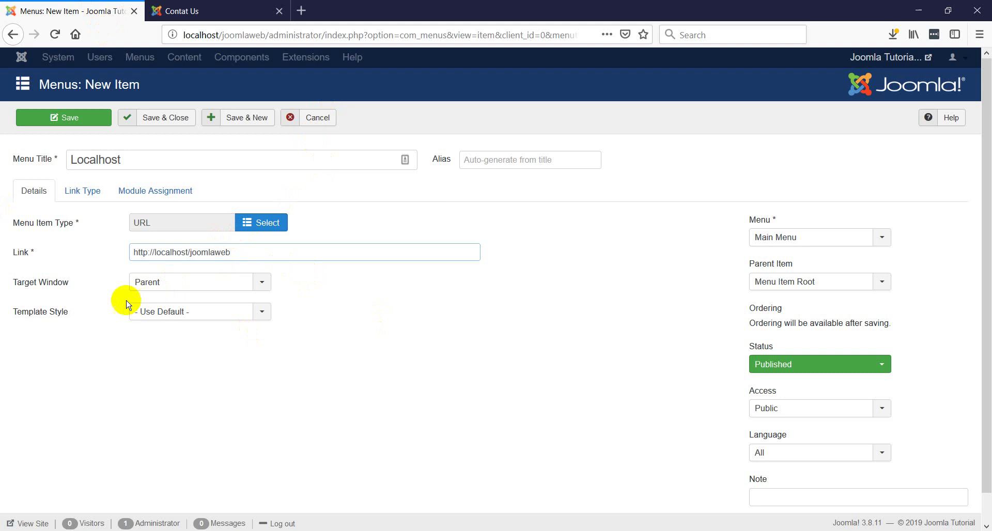
- Set Localhost's Target Window to New Window With Navigation, keeping the default template style
left_click(262, 284)
left_click(264, 285)
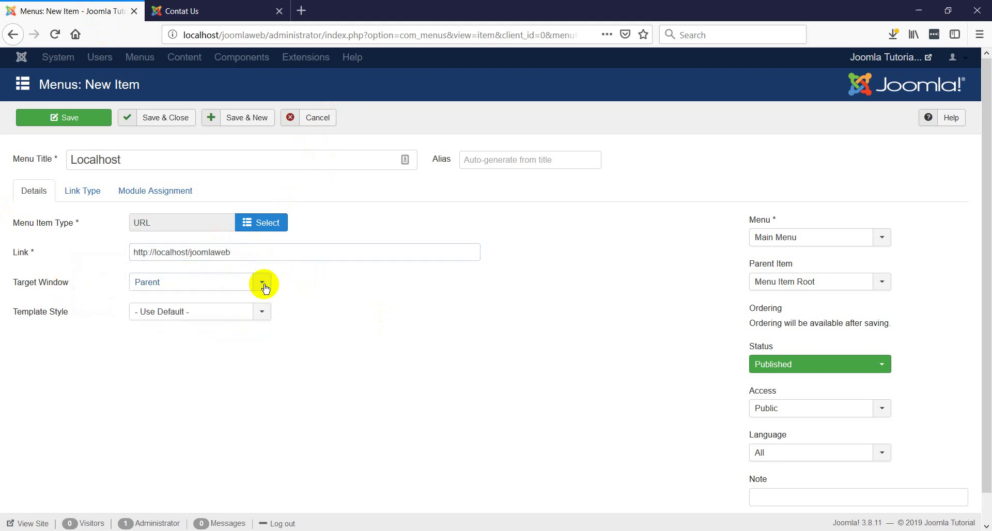
left_click(264, 285)
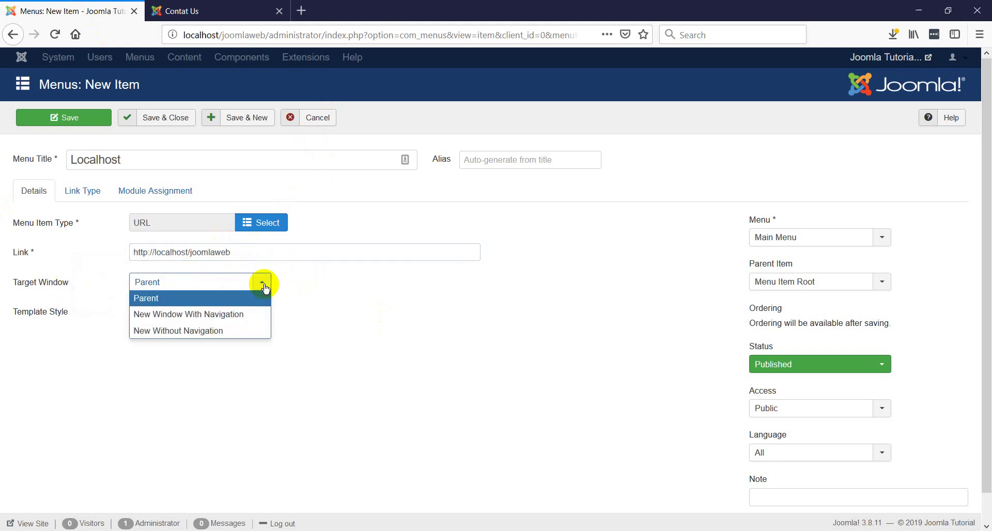
left_click(228, 319)
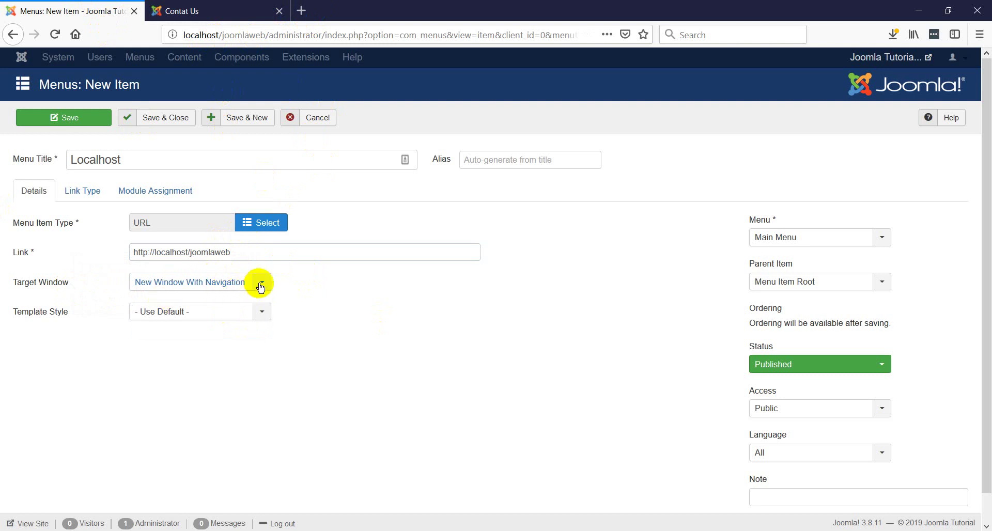
left_click(262, 313)
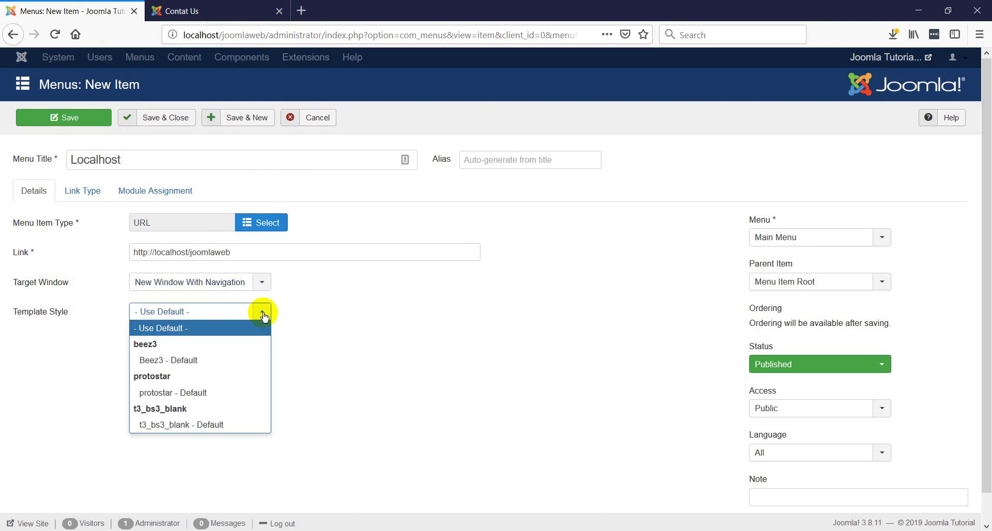
left_click(263, 315)
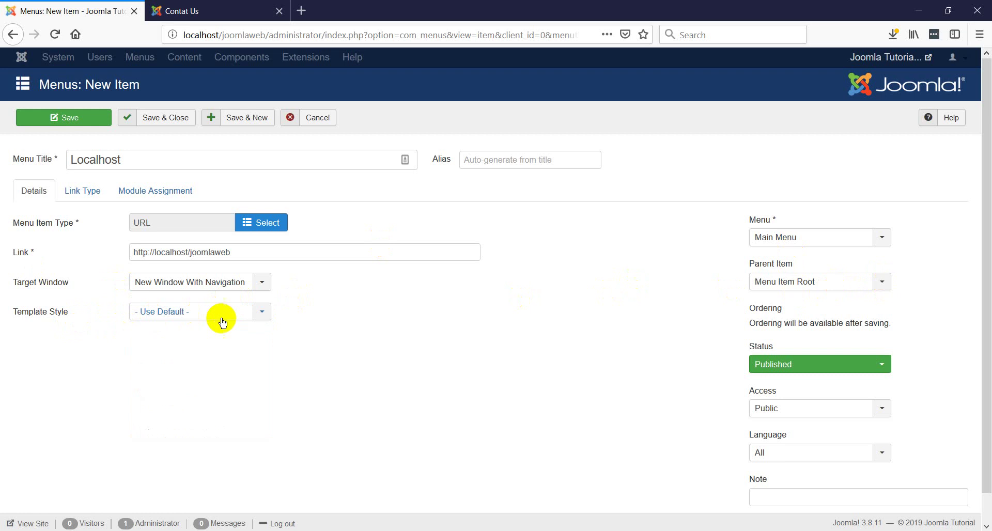
left_click(262, 319)
left_click(262, 319)
- Keep Localhost in Main Menu with Related Links as its parent, and save and close it
left_click(883, 240)
left_click(884, 241)
left_click(883, 284)
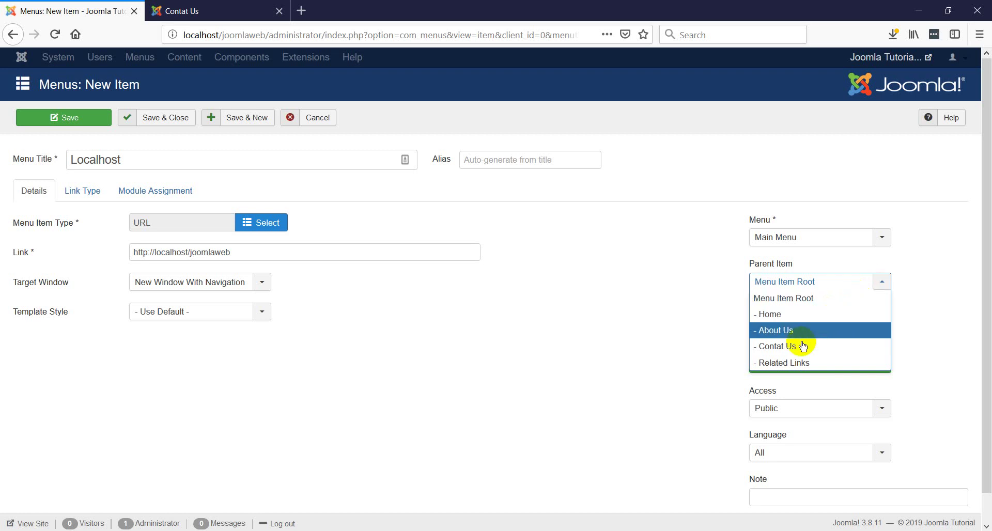
left_click(793, 366)
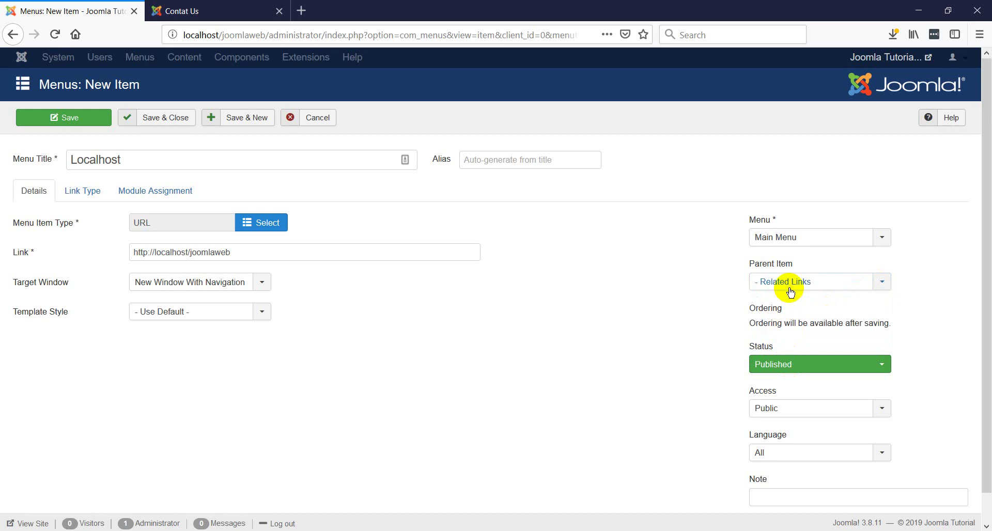
left_click(163, 121)
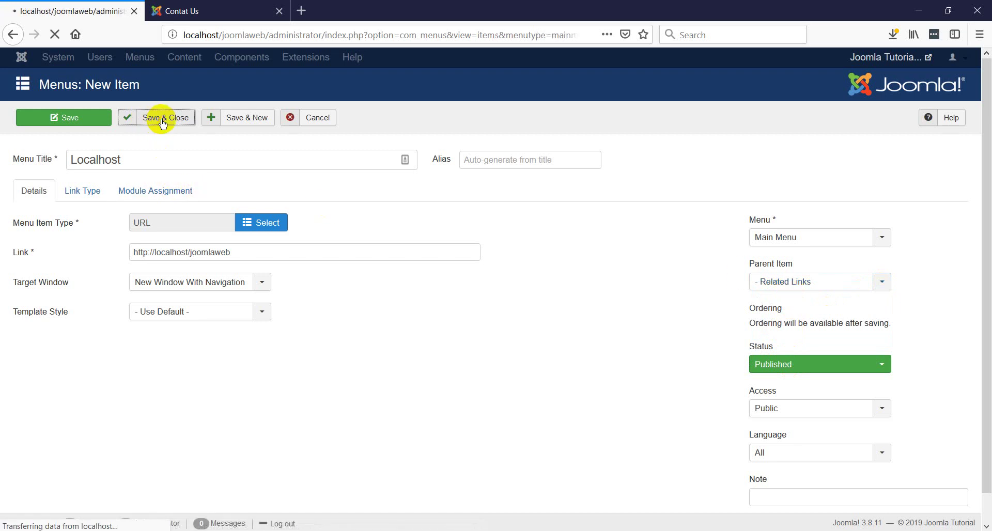
left_click(178, 11)
- Reload the public site, confirm LOCALHOST opens in a new tab, then return to Menus: Items
left_click(62, 41)
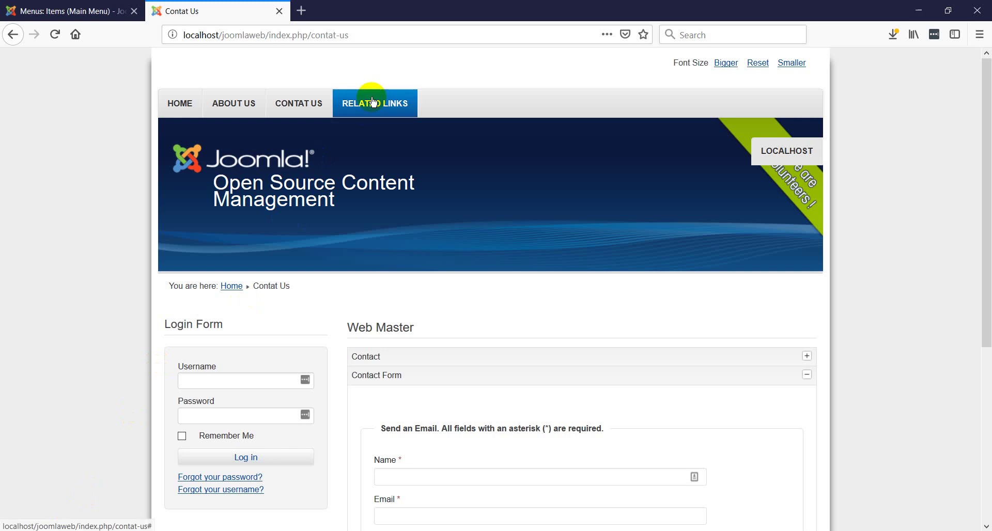
left_click(780, 162)
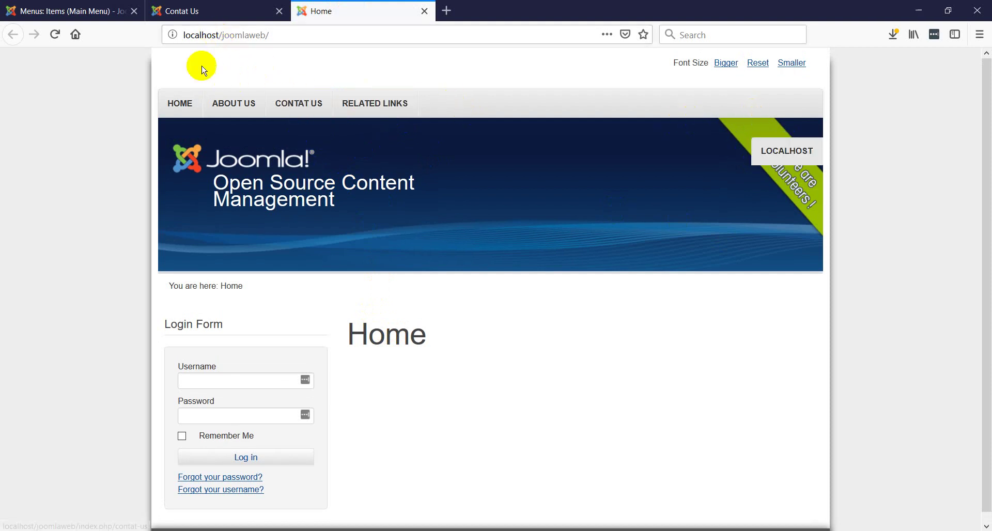
left_click(424, 12)
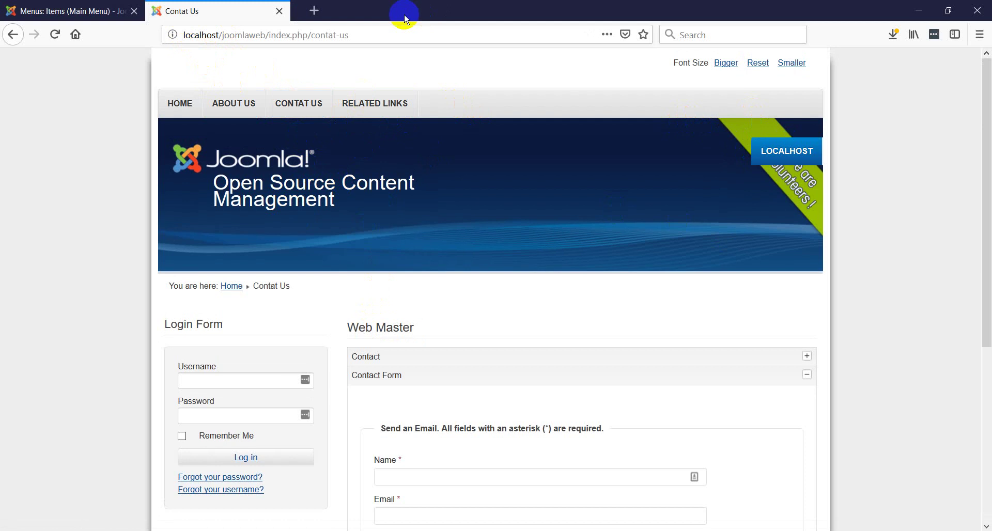
left_click(93, 10)
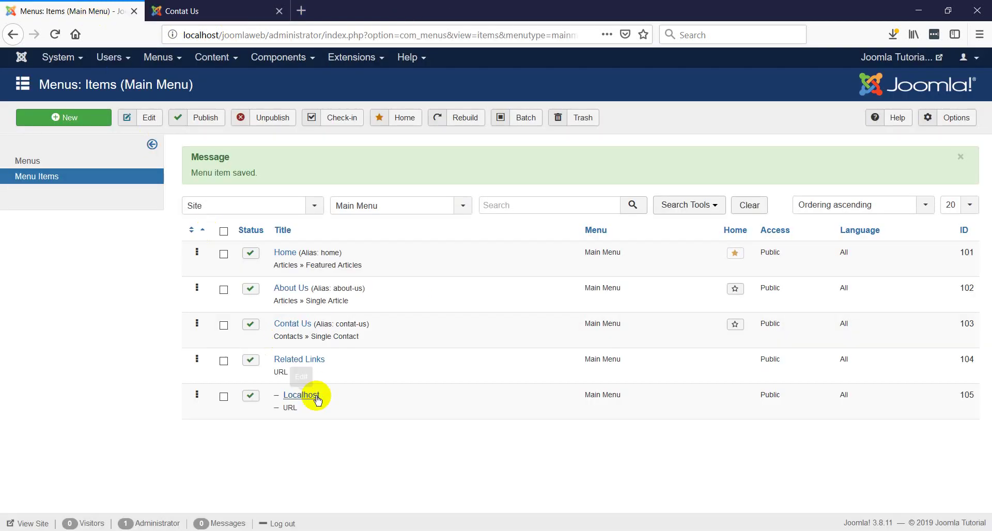